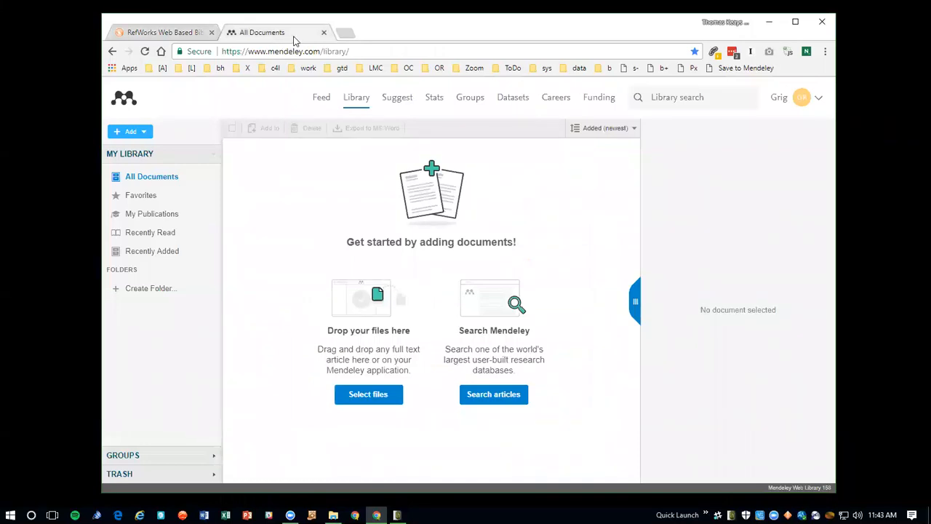
# Step: Switch to RefWorks, open the morris folder, and start an export of all its references in Bibliographic Software (EndNote, Reference Manager, ProCite) format
pyautogui.click(156, 33)
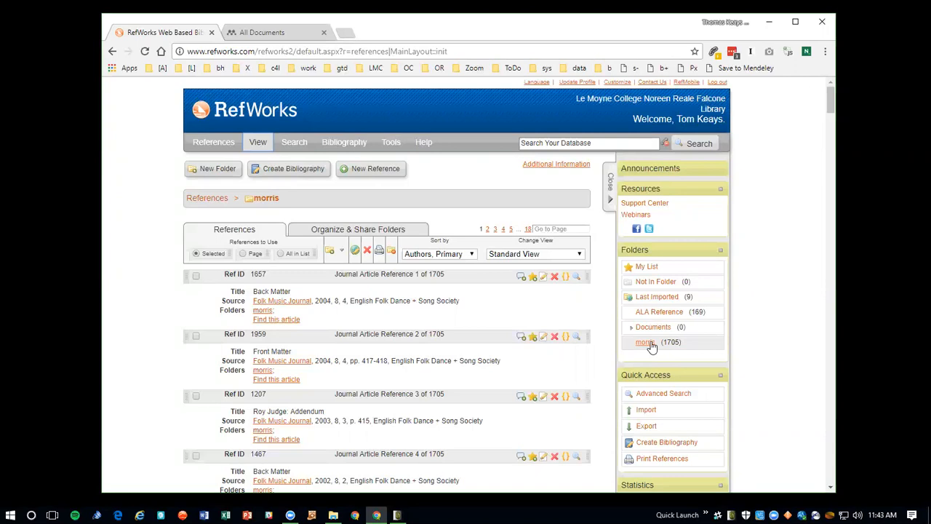
pyautogui.moveTo(213, 142)
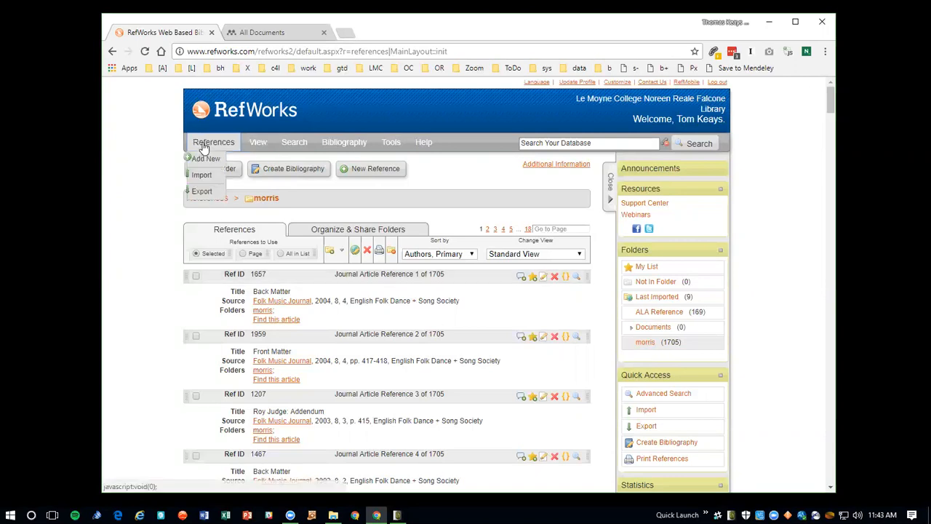
pyautogui.click(203, 192)
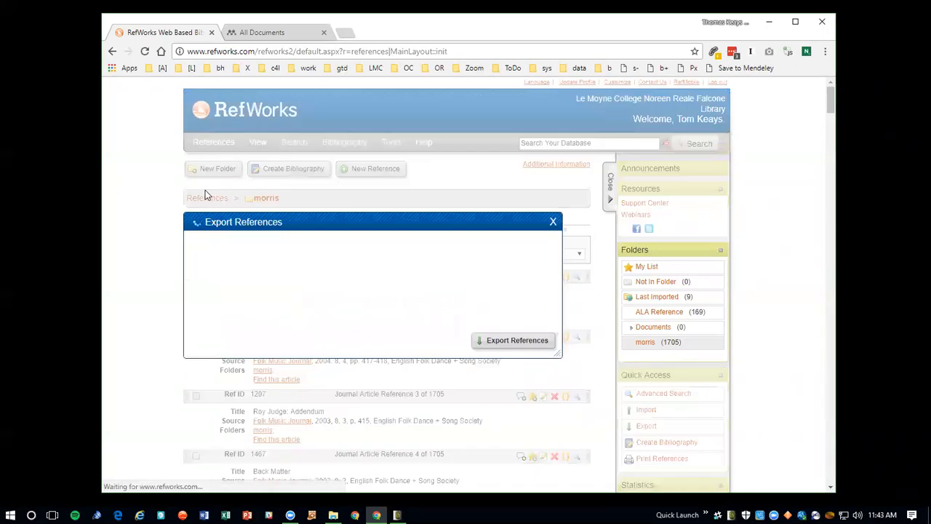
pyautogui.click(375, 286)
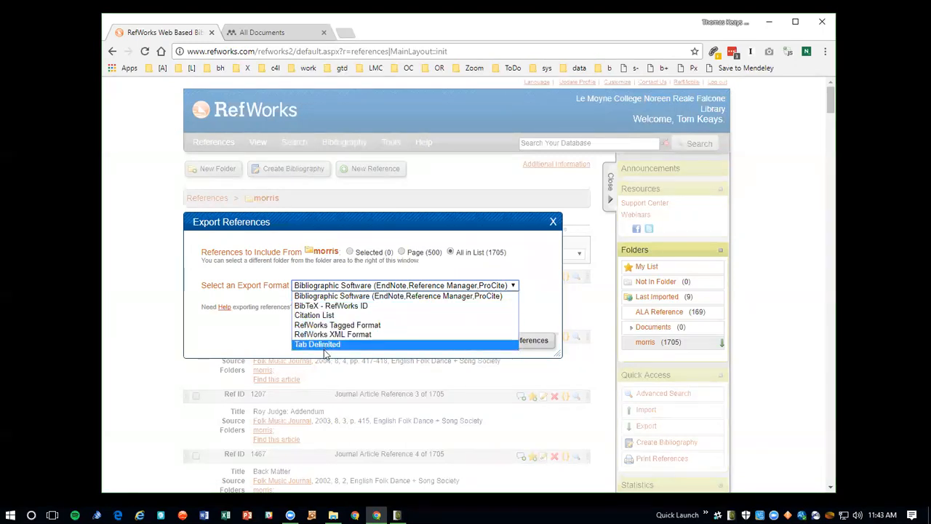
pyautogui.click(331, 298)
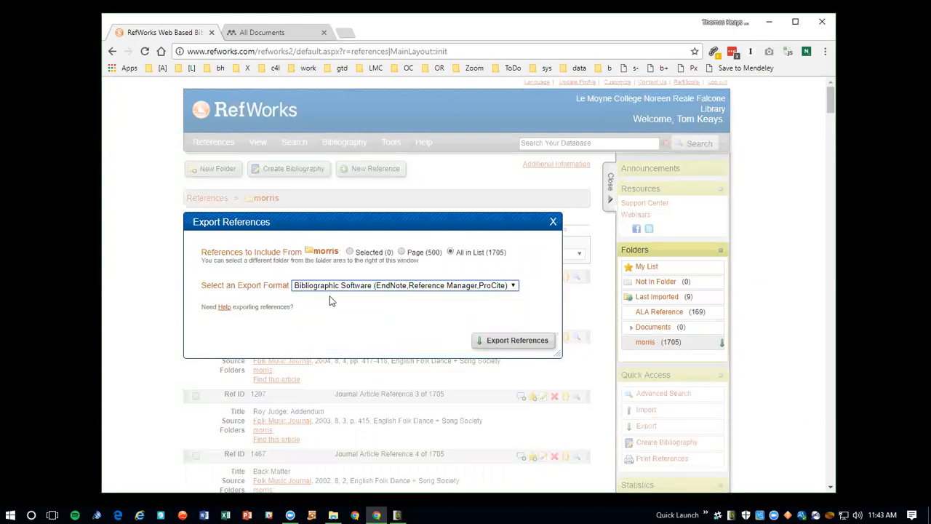
# Step: Examine the sample.ris file in NoteTab Light, going through the title, year, volume, issue, page, journal and URL fields of one record
pyautogui.hotkey('alt', 'Tab')
pyautogui.hotkey('alt', 'Tab')
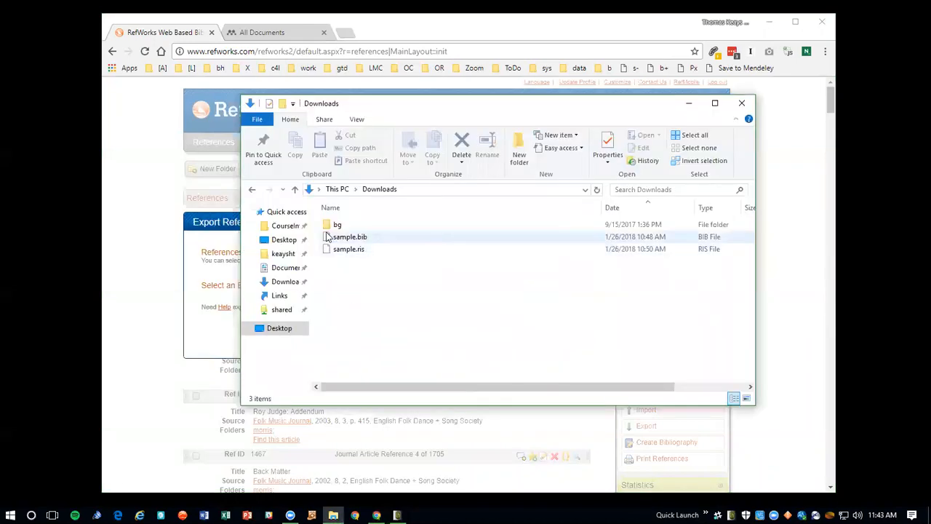
pyautogui.click(312, 516)
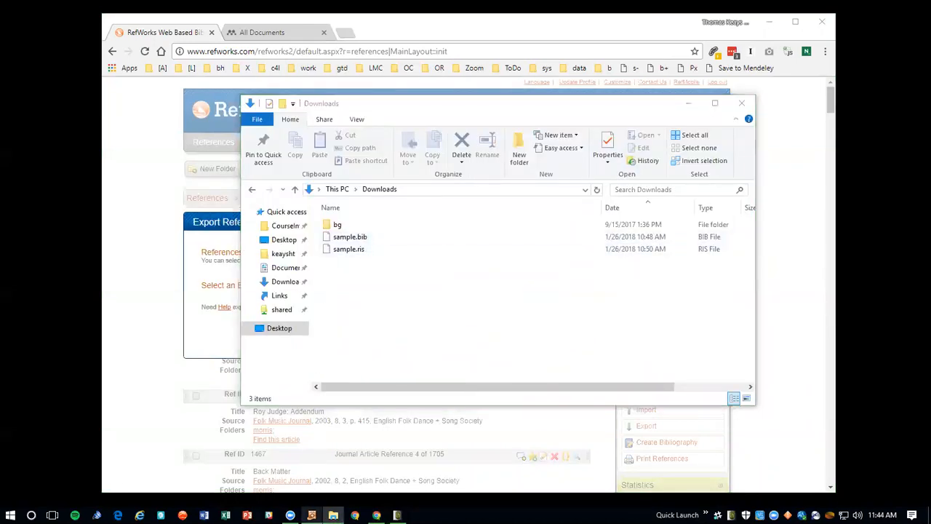
pyautogui.click(234, 133)
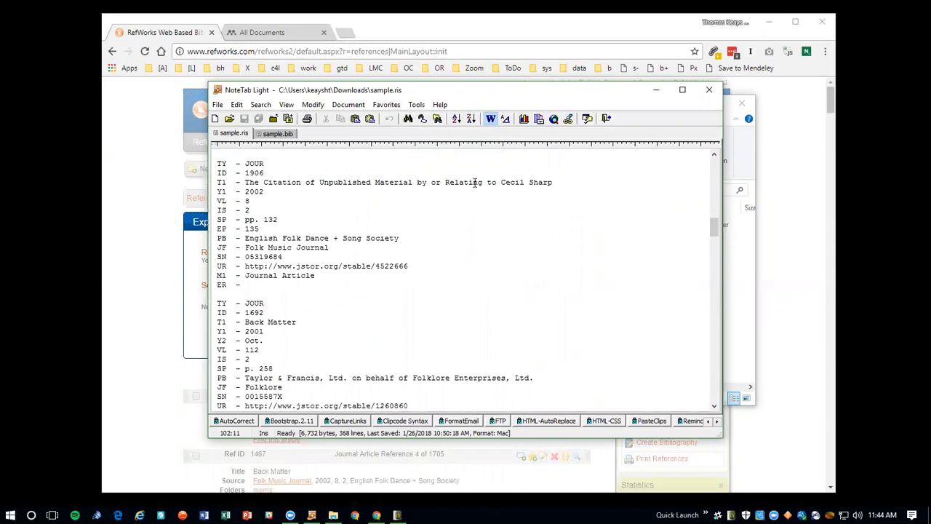
pyautogui.click(212, 183)
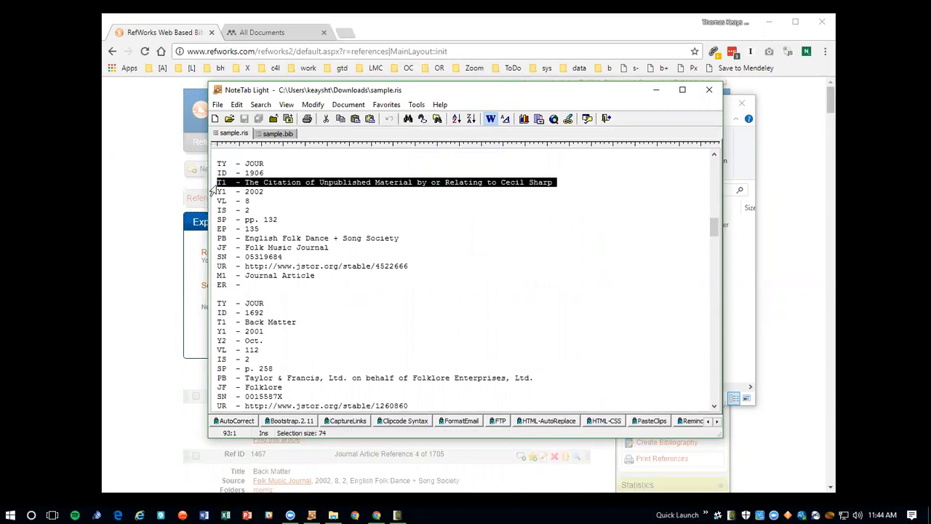
pyautogui.click(211, 192)
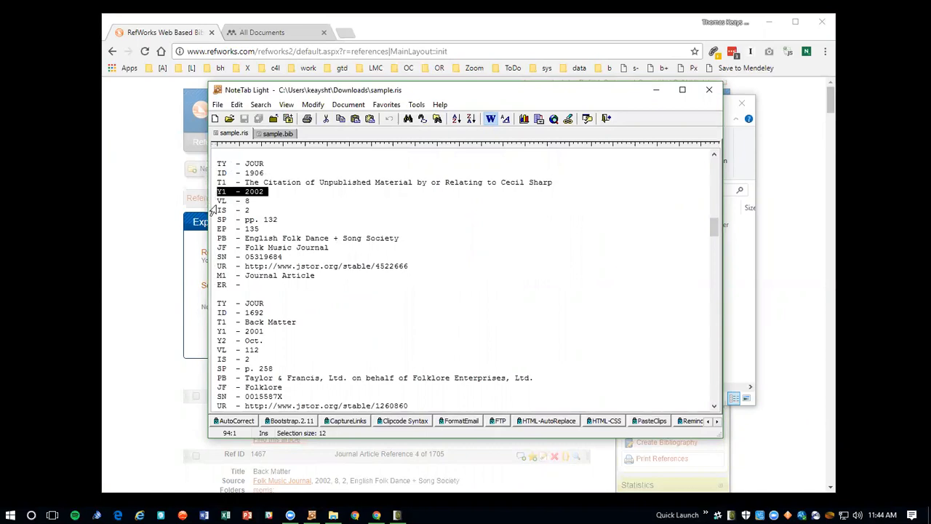
pyautogui.click(211, 202)
pyautogui.click(218, 210)
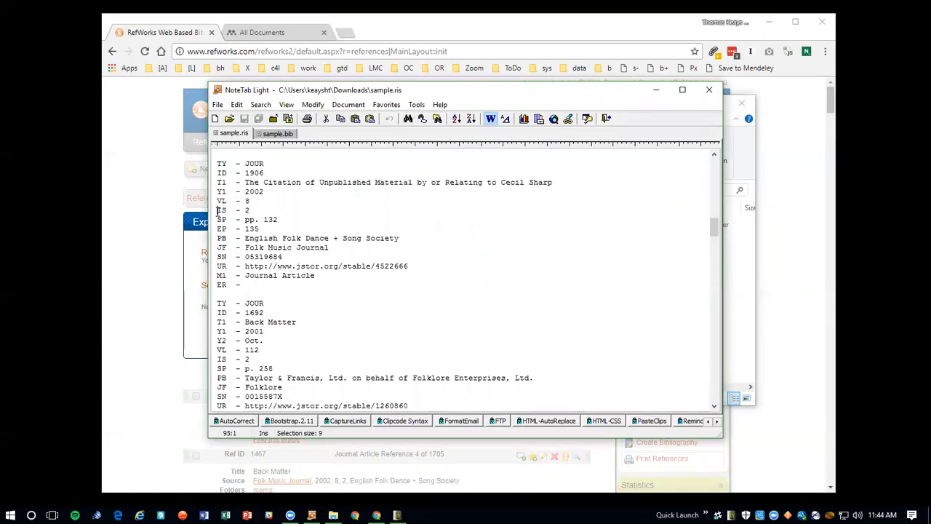
pyautogui.click(219, 220)
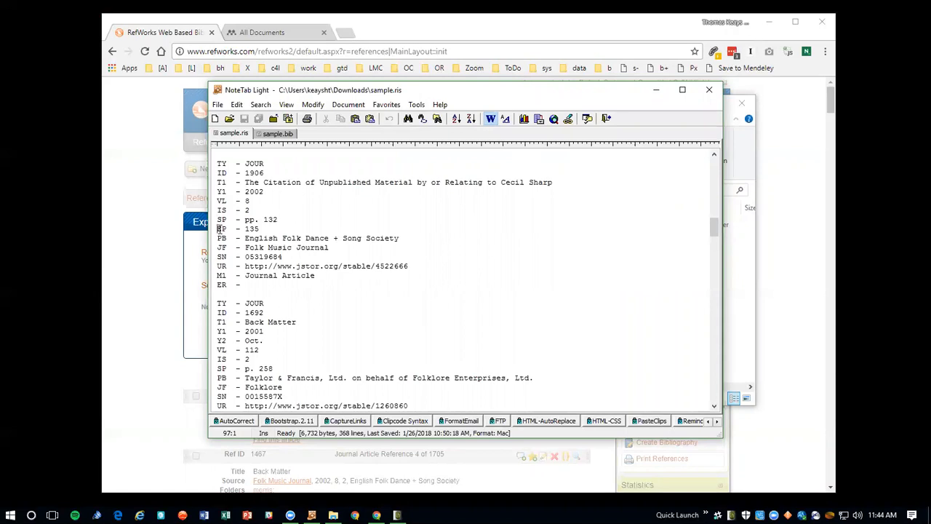
pyautogui.click(219, 248)
pyautogui.click(211, 269)
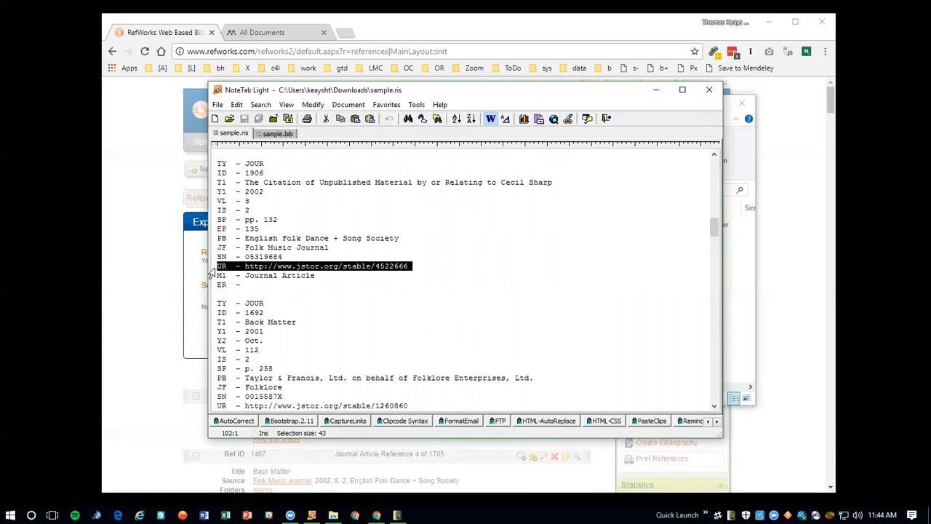
# Step: Examine the year, title and volume fields of the same record in sample.bib, then close the text editor
pyautogui.click(278, 134)
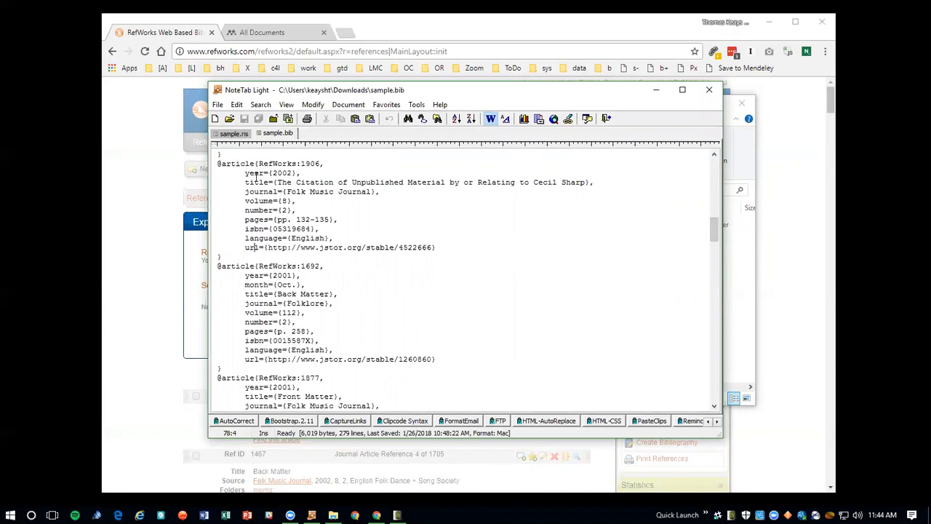
pyautogui.click(253, 173)
pyautogui.click(253, 182)
pyautogui.click(261, 201)
pyautogui.click(712, 89)
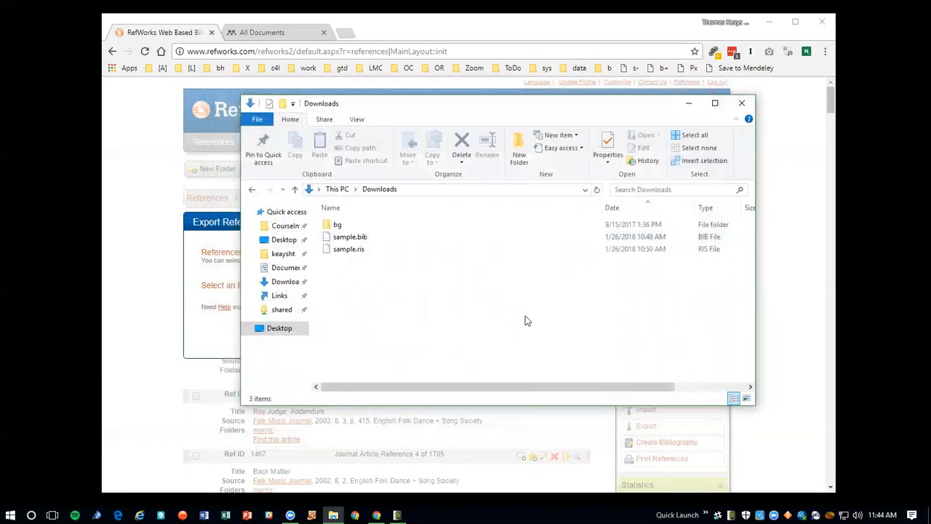
# Step: Return to RefWorks, review the export formats with Bibliographic Software kept as the choice, and close the export dialog
pyautogui.click(154, 243)
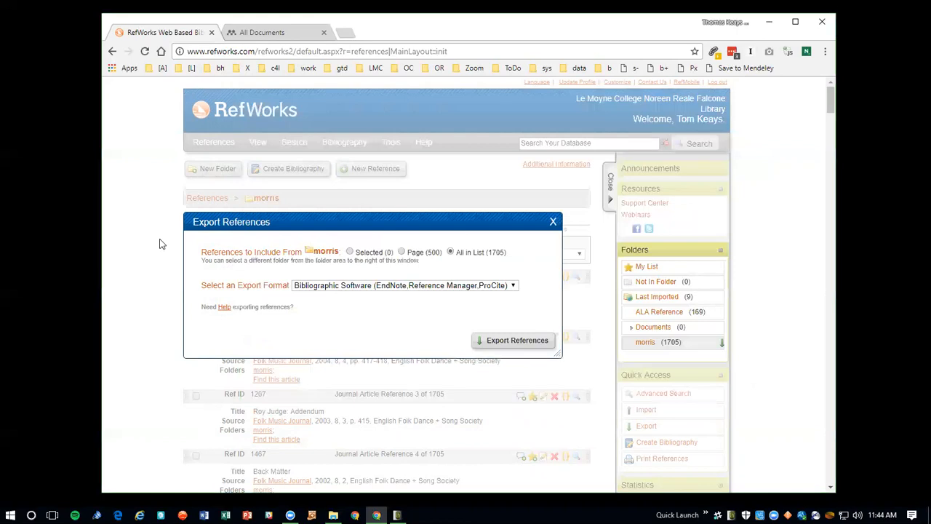
pyautogui.click(384, 287)
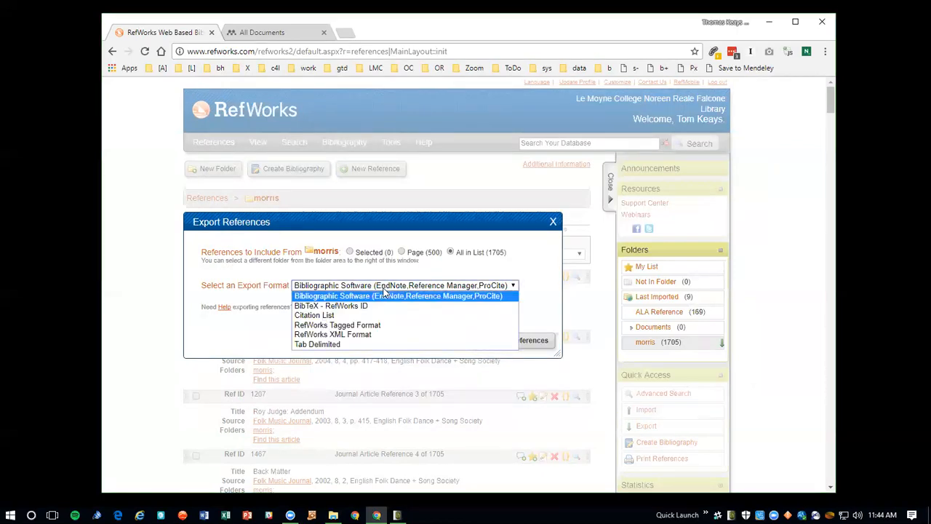
pyautogui.click(385, 297)
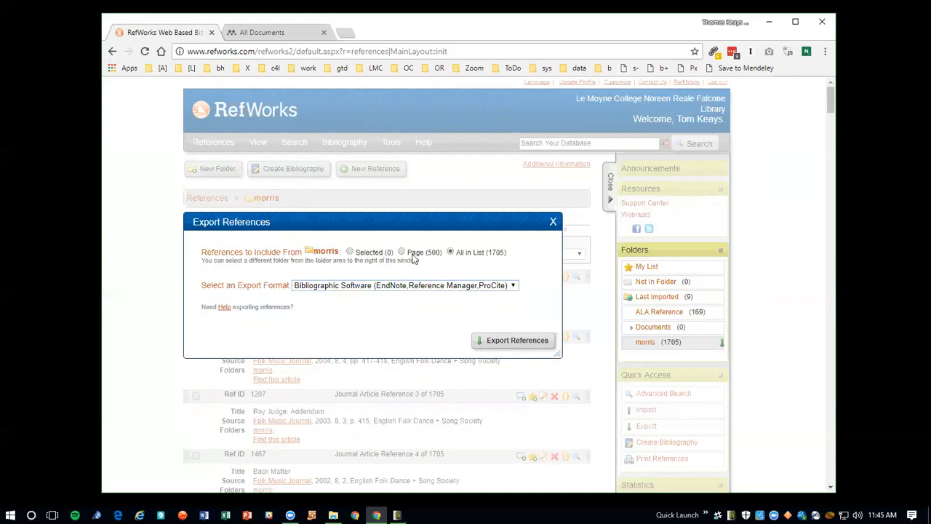
pyautogui.click(553, 222)
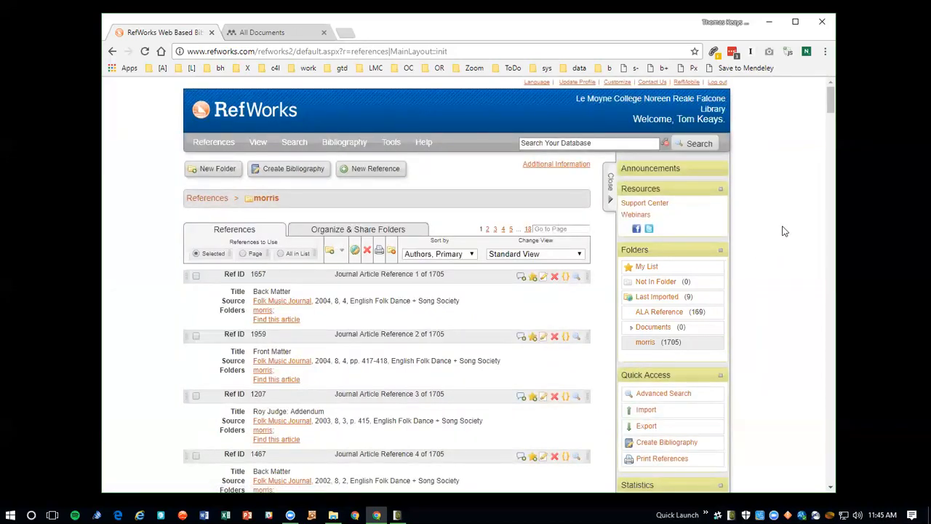
# Step: Set the references per page to 25 in the customization settings, save them and close the dialog
pyautogui.click(615, 83)
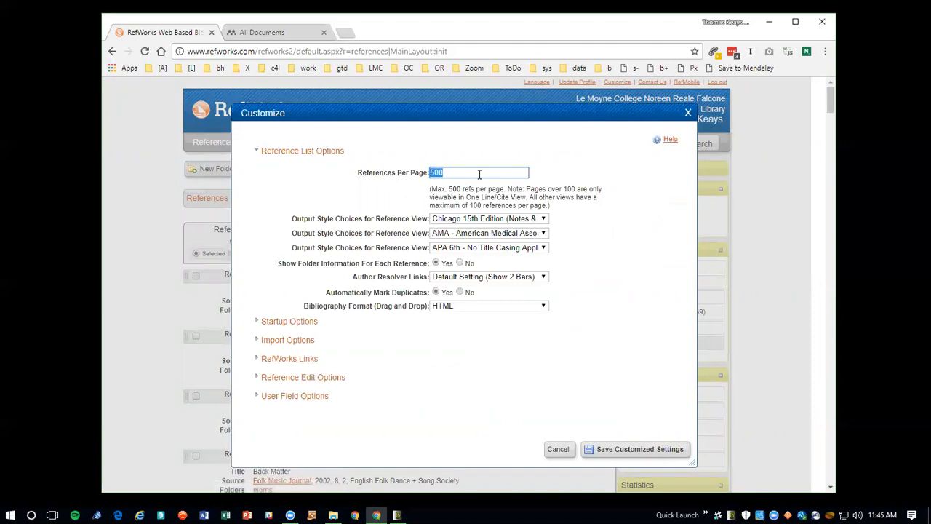
pyautogui.write('25')
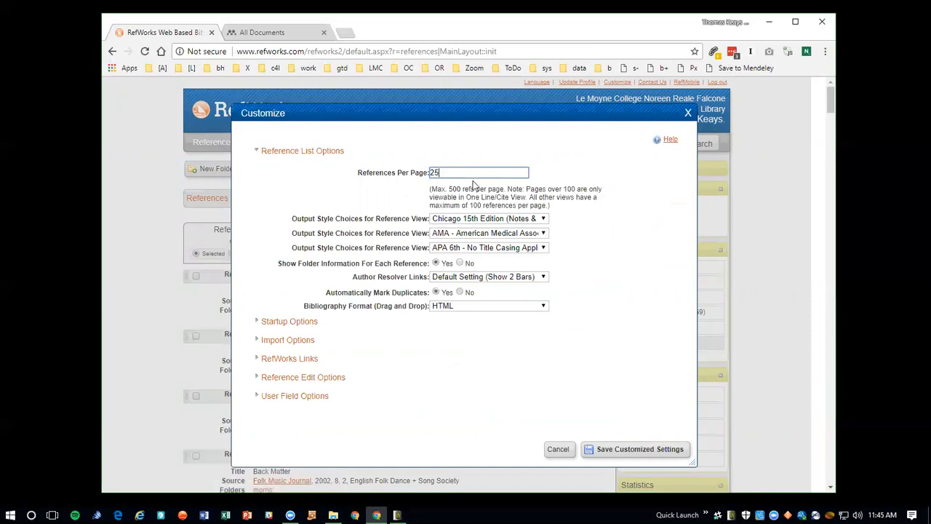
pyautogui.click(632, 449)
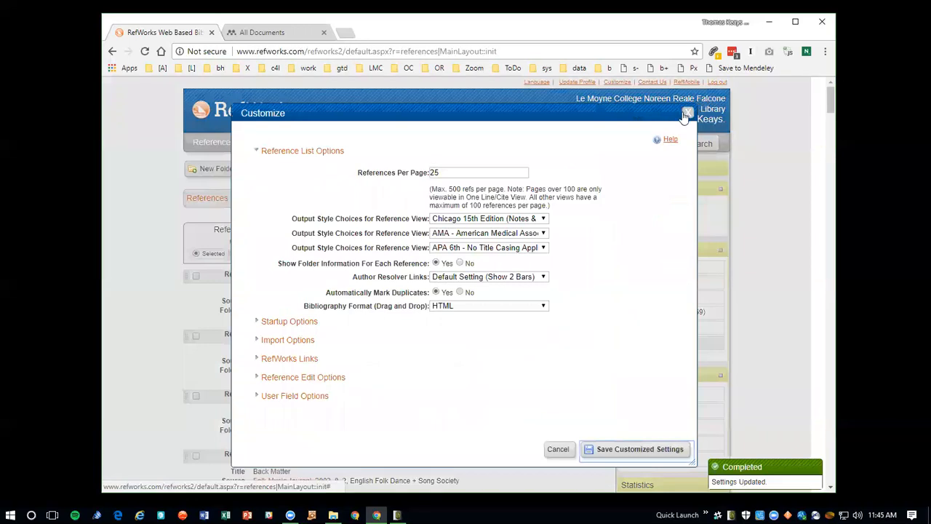
pyautogui.click(688, 112)
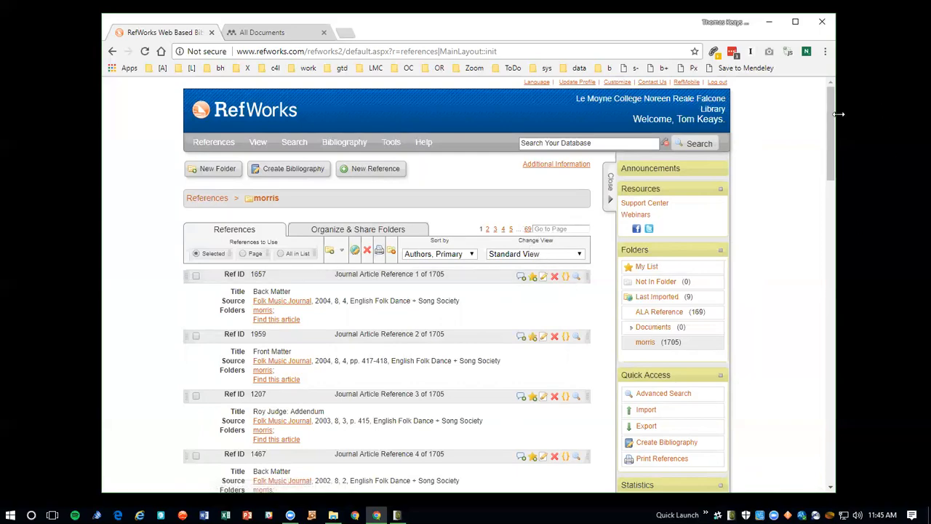
# Step: Check the current-page option in the export dialog for the morris folder, then close the dialog without exporting
pyautogui.moveTo(831, 118); pyautogui.dragTo(800, 64)
pyautogui.moveTo(211, 143)
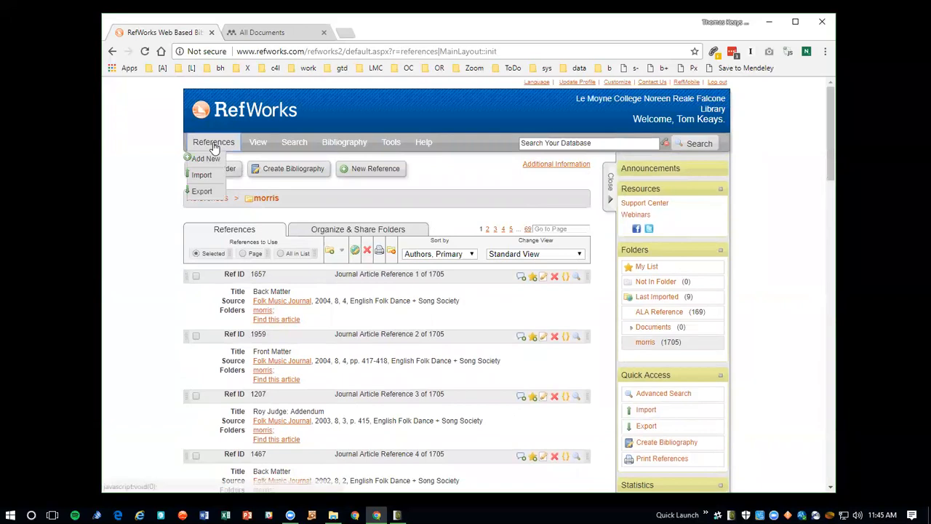
pyautogui.click(203, 192)
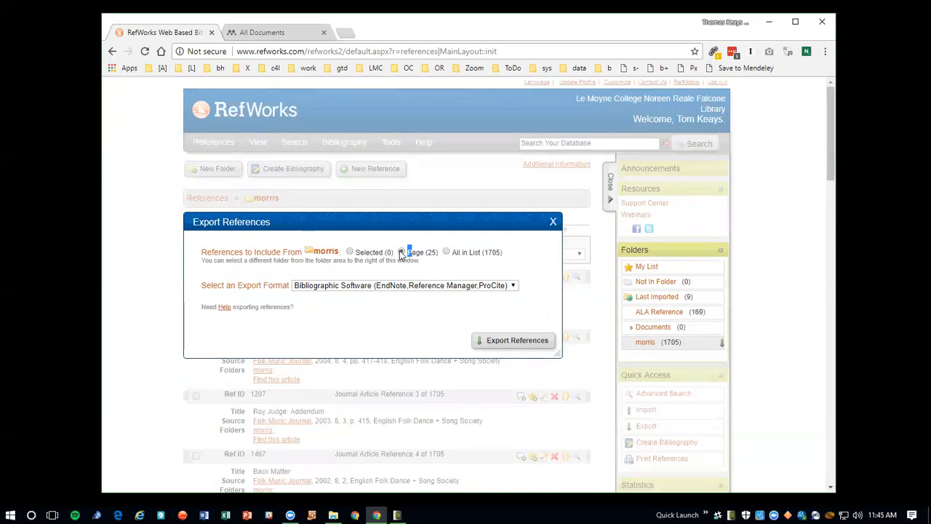
pyautogui.click(553, 221)
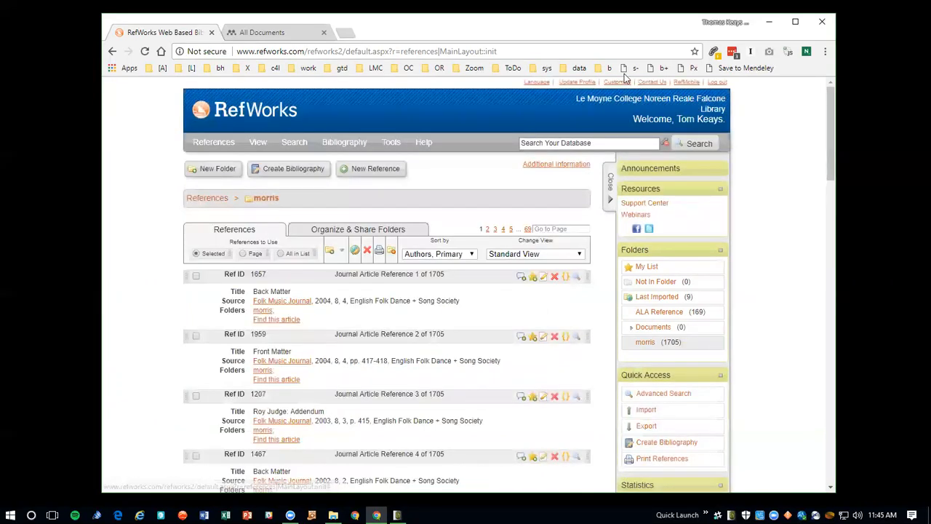
# Step: Set the references per page to 500, save the customized settings, read the note on page limits, and close the dialog
pyautogui.click(617, 83)
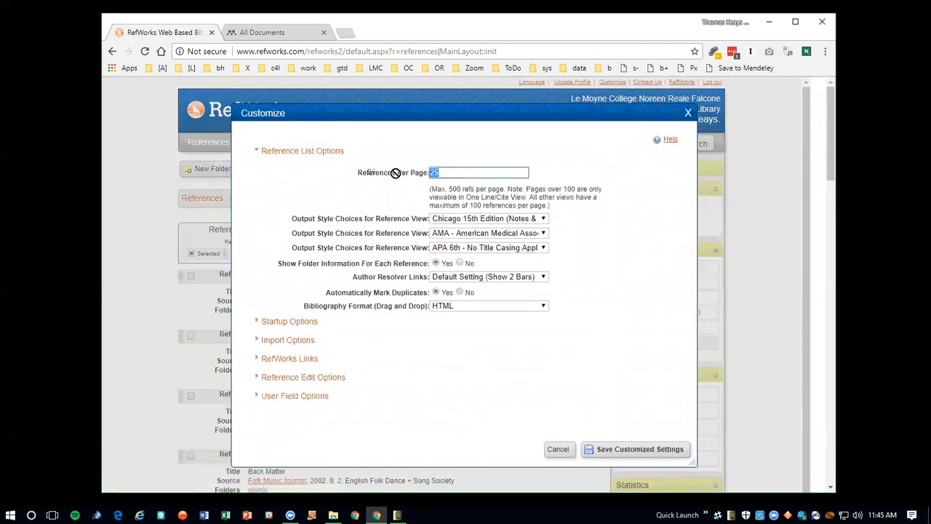
pyautogui.write('500')
pyautogui.click(635, 452)
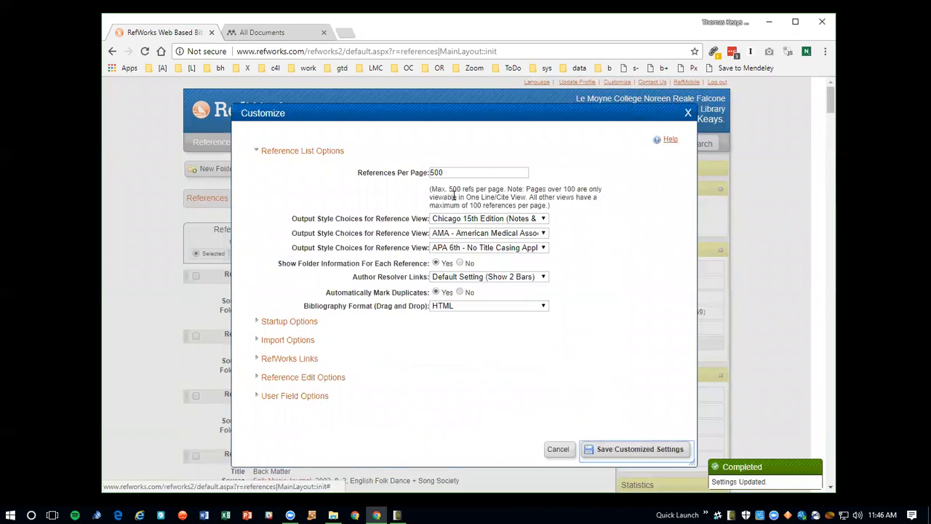
pyautogui.moveTo(449, 189); pyautogui.dragTo(530, 197)
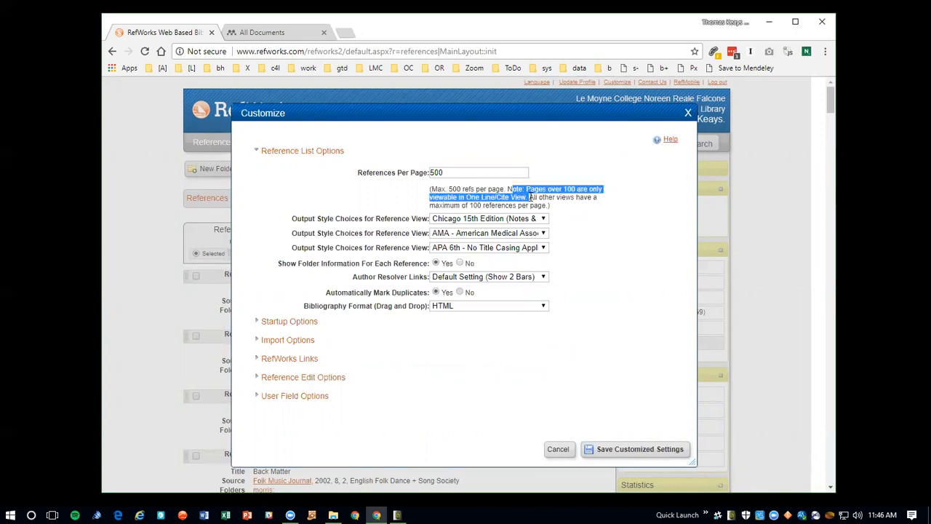
pyautogui.click(688, 114)
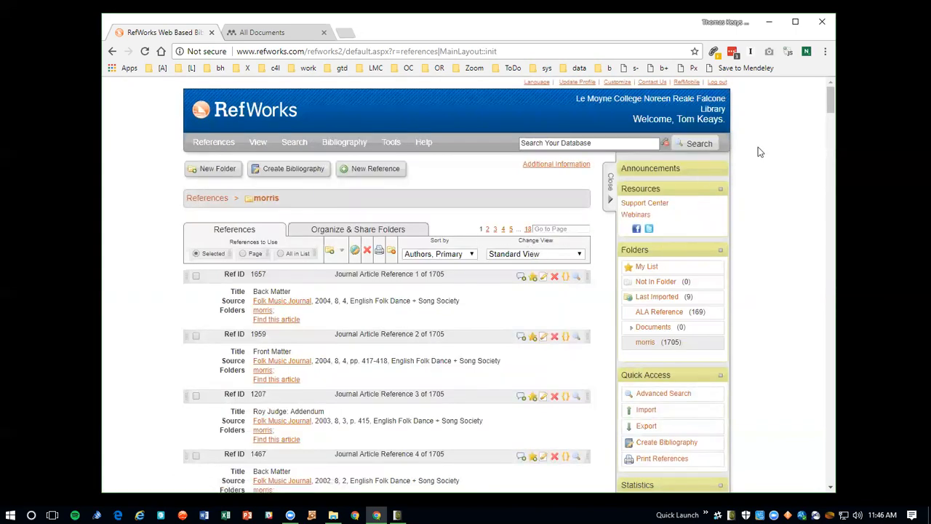
# Step: Change the morris reference list to One line/Cite View
pyautogui.moveTo(834, 118); pyautogui.dragTo(789, 83)
pyautogui.click(512, 255)
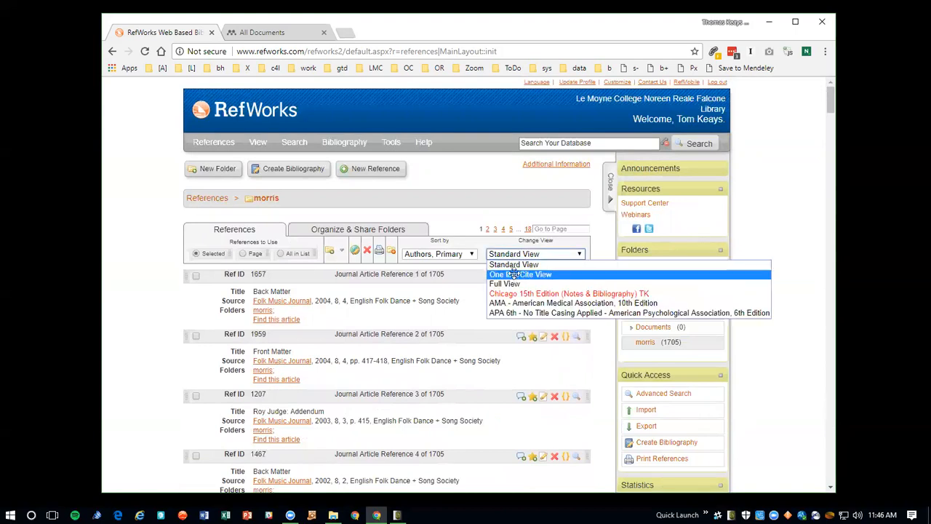
pyautogui.click(514, 274)
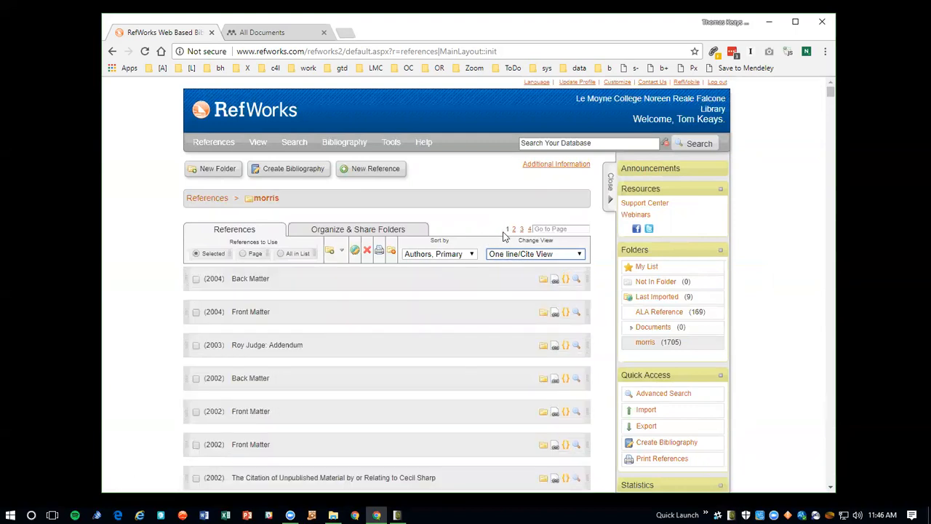
pyautogui.moveTo(831, 93); pyautogui.dragTo(811, 85)
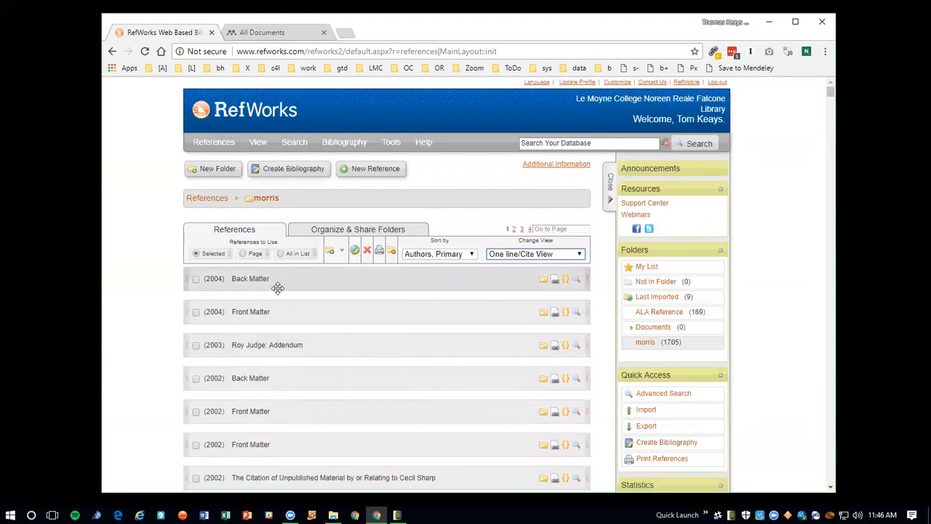
# Step: Try to export the current page of morris references in the Bibliographic Software (EndNote, Reference Manager, ProCite) format, and close the export dialog
pyautogui.moveTo(214, 149)
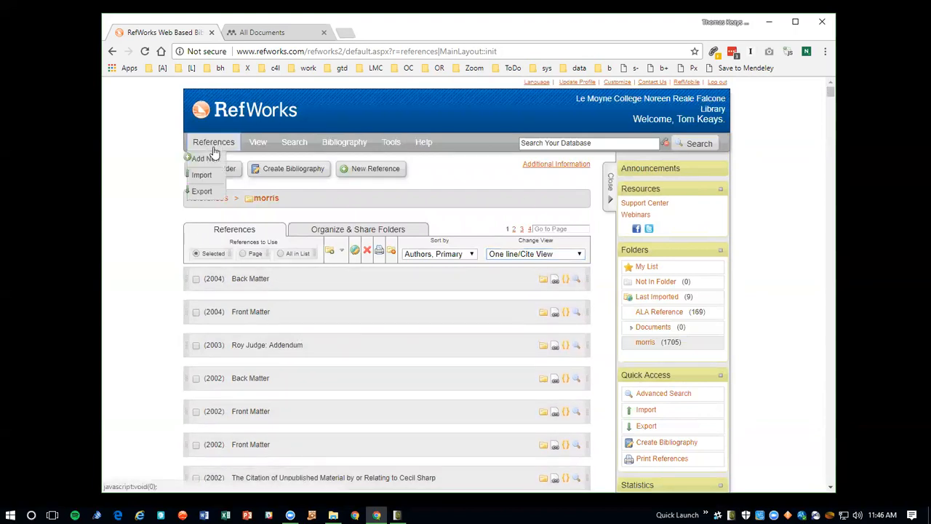
pyautogui.click(204, 190)
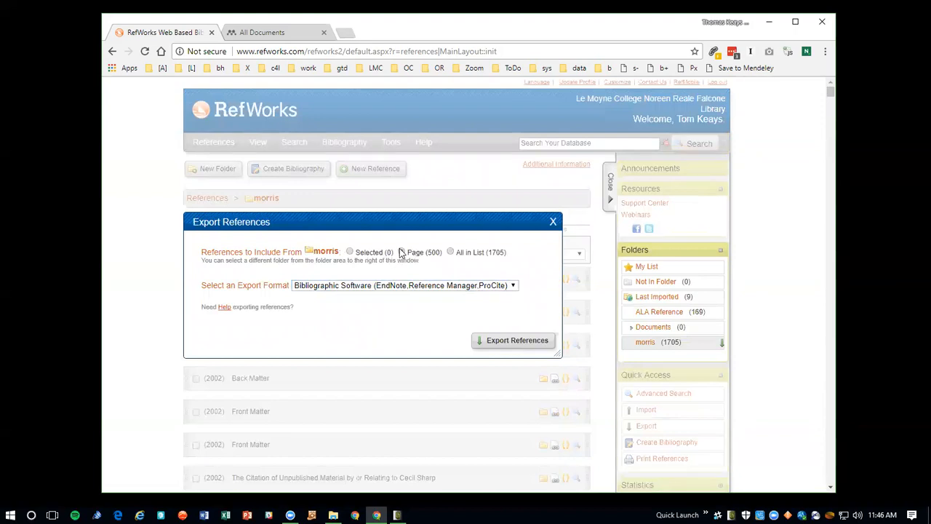
pyautogui.click(521, 343)
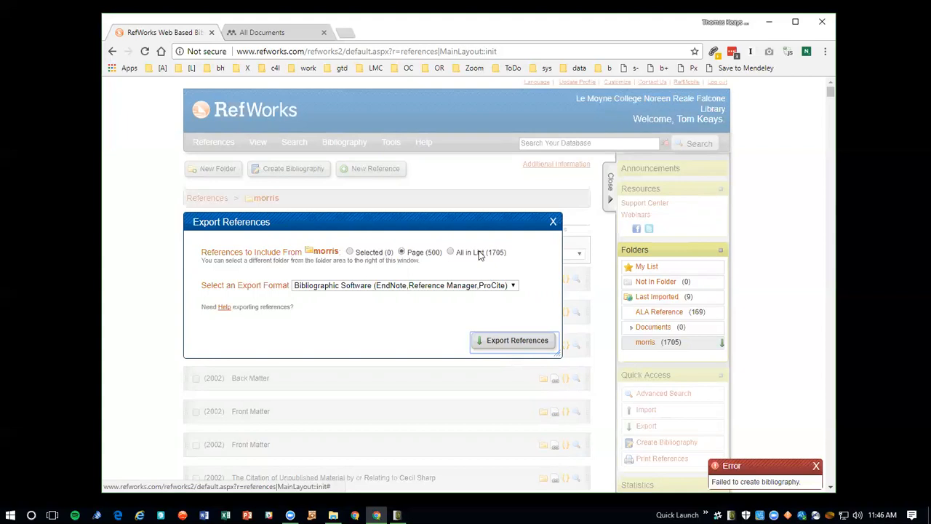
pyautogui.click(554, 222)
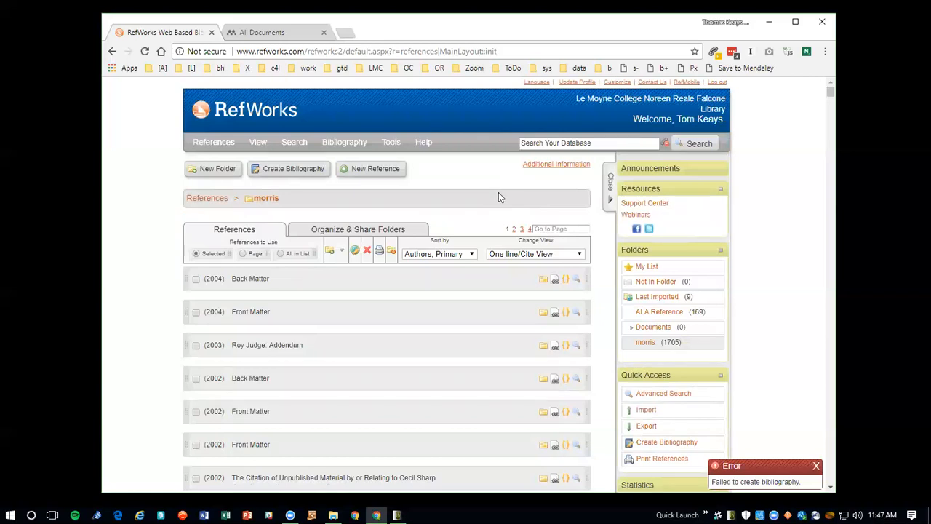
# Step: Change the morris reference list to Standard View
pyautogui.click(540, 254)
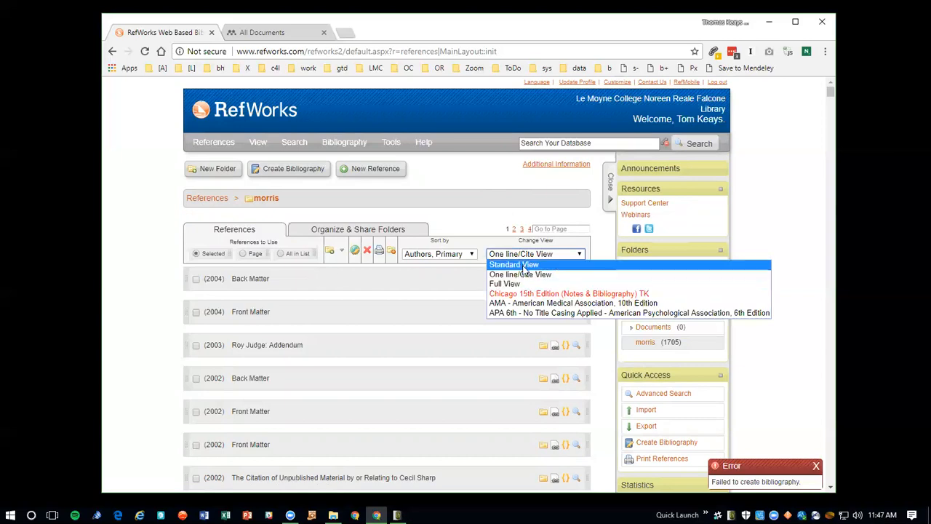
pyautogui.click(523, 265)
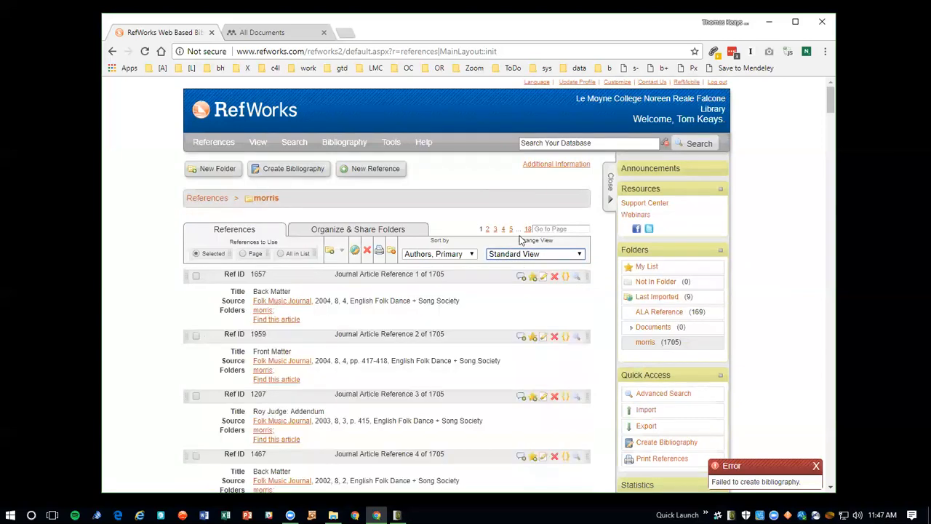
pyautogui.moveTo(832, 102)
pyautogui.mouseDown()
pyautogui.moveTo(834, 347)
pyautogui.moveTo(832, 106)
pyautogui.moveTo(835, 272)
pyautogui.moveTo(817, 93)
pyautogui.mouseUp()
# Step: Add all references on the first morris page to a new folder named Ex01, and dismiss the leftover error message
pyautogui.click(244, 254)
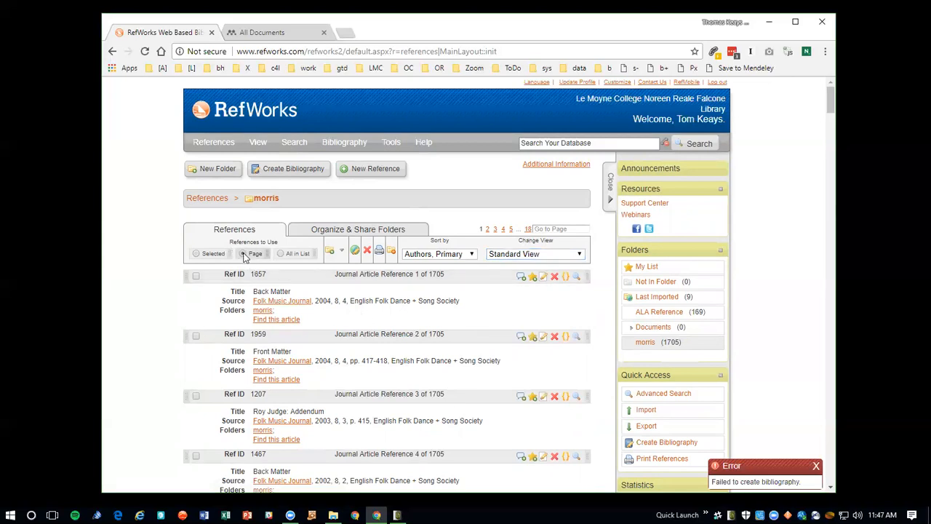
pyautogui.click(334, 251)
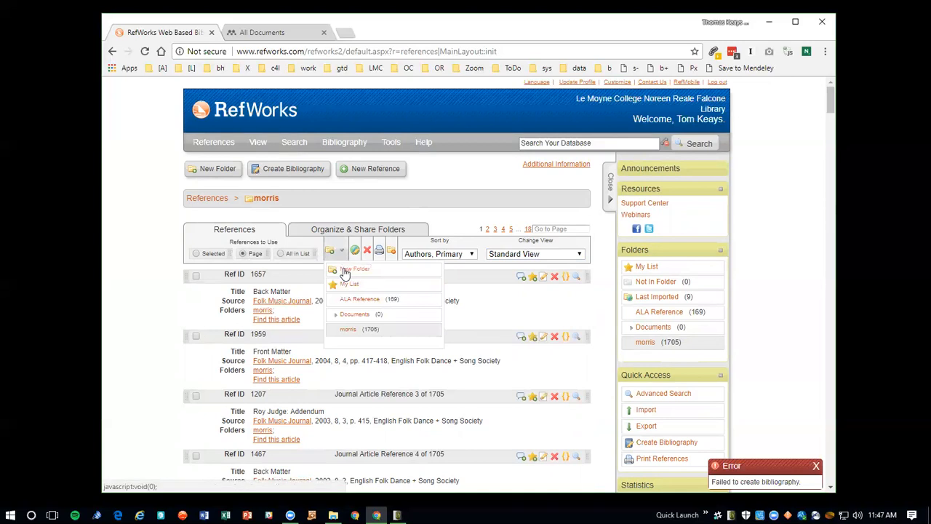
pyautogui.click(345, 270)
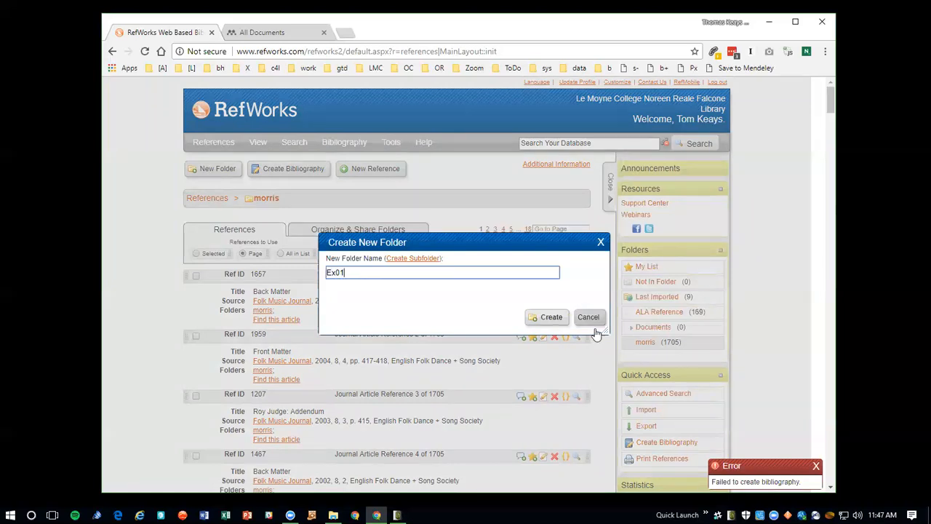
pyautogui.click(551, 318)
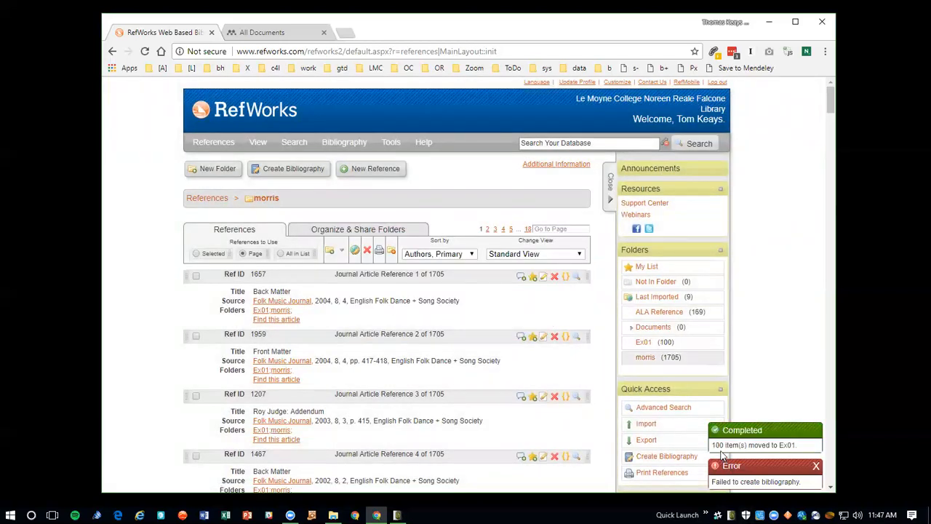
pyautogui.click(815, 467)
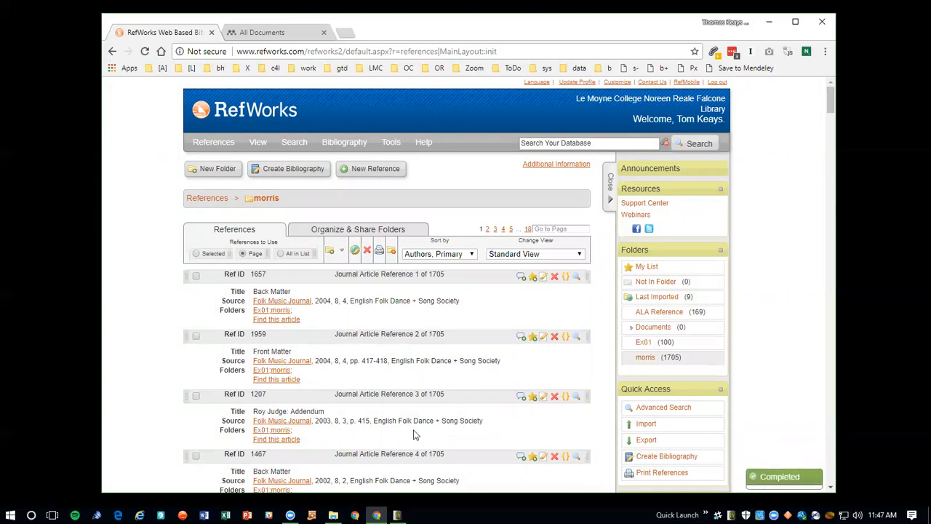
# Step: Go to page 2 of the morris list, look through it, and add the whole page to the Ex01 folder
pyautogui.click(342, 252)
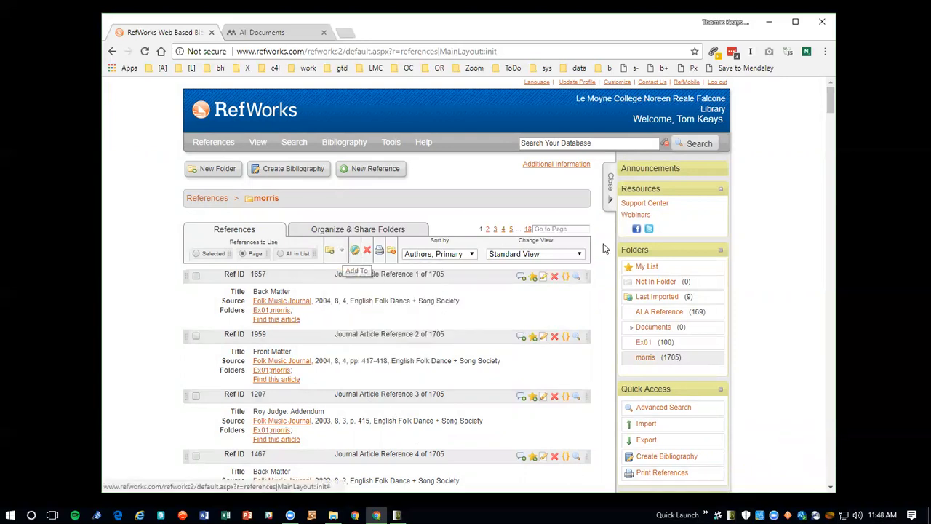
pyautogui.click(489, 230)
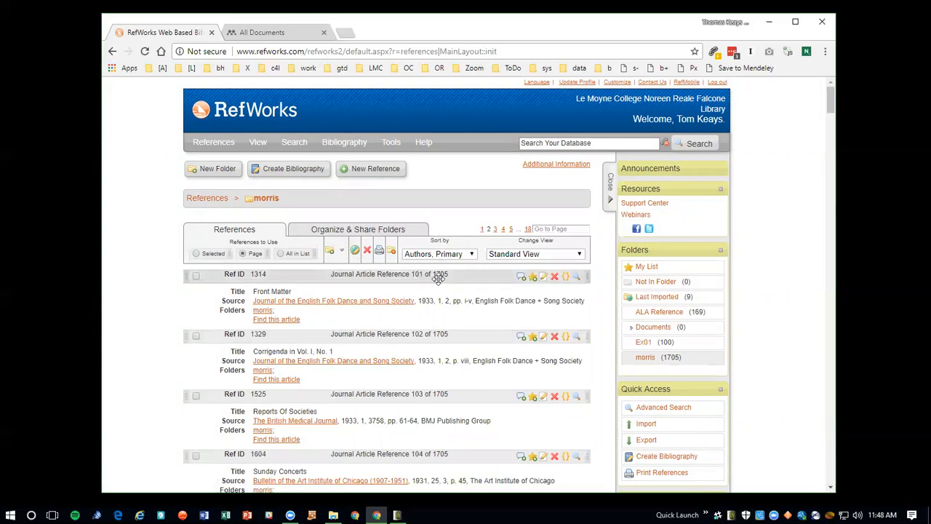
pyautogui.moveTo(830, 110); pyautogui.dragTo(823, 483)
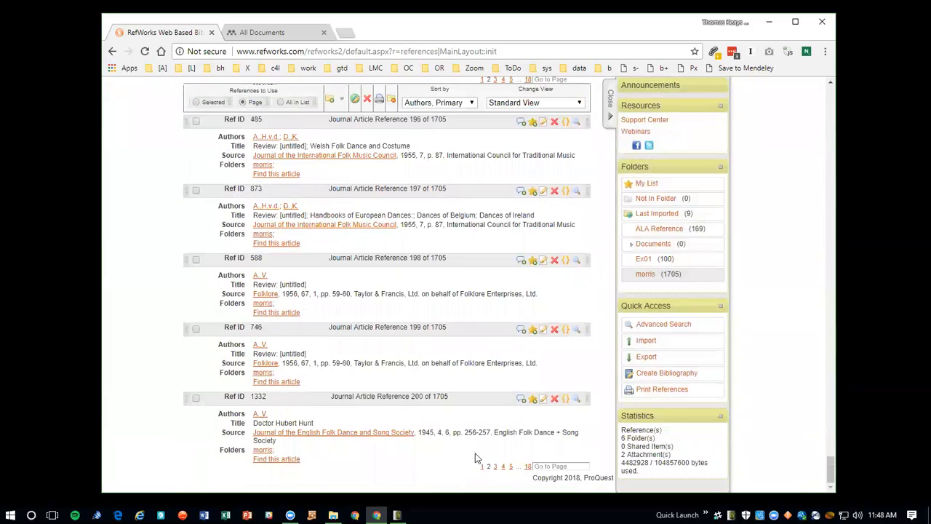
pyautogui.moveTo(834, 481); pyautogui.dragTo(839, 89)
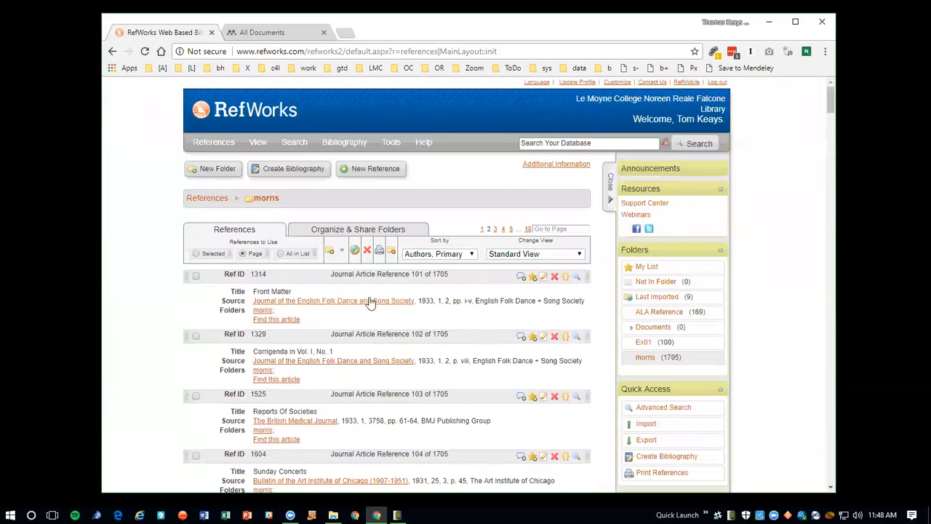
pyautogui.click(341, 251)
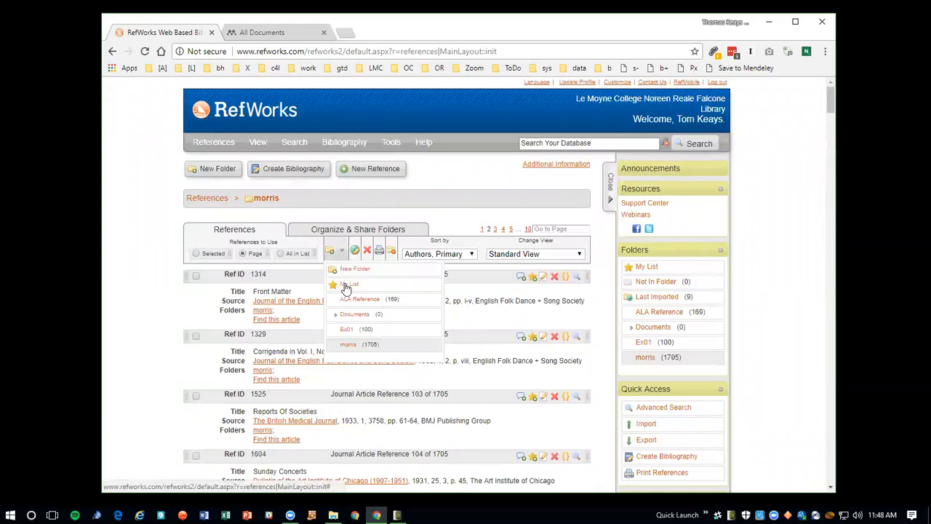
pyautogui.click(347, 331)
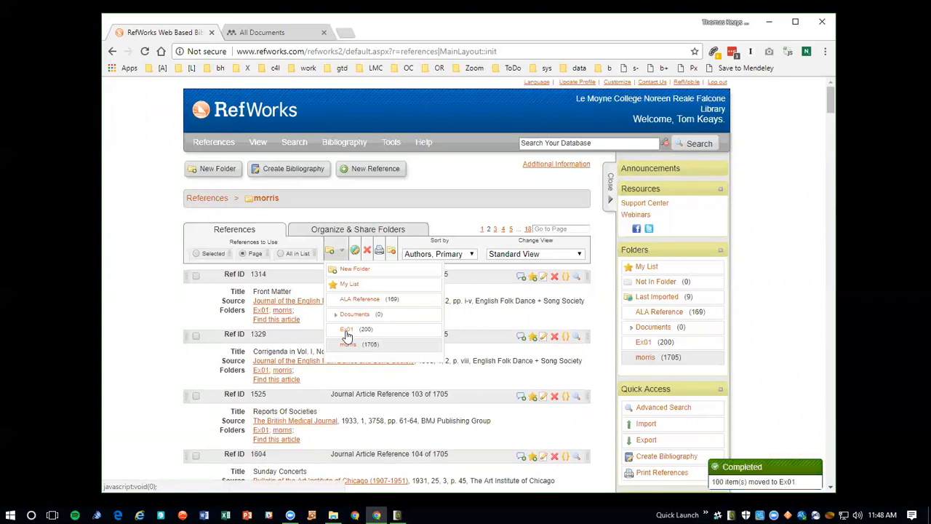
# Step: Add all references on pages 3 and 4 of the morris list to the Ex01 folder, one page at a time
pyautogui.click(496, 230)
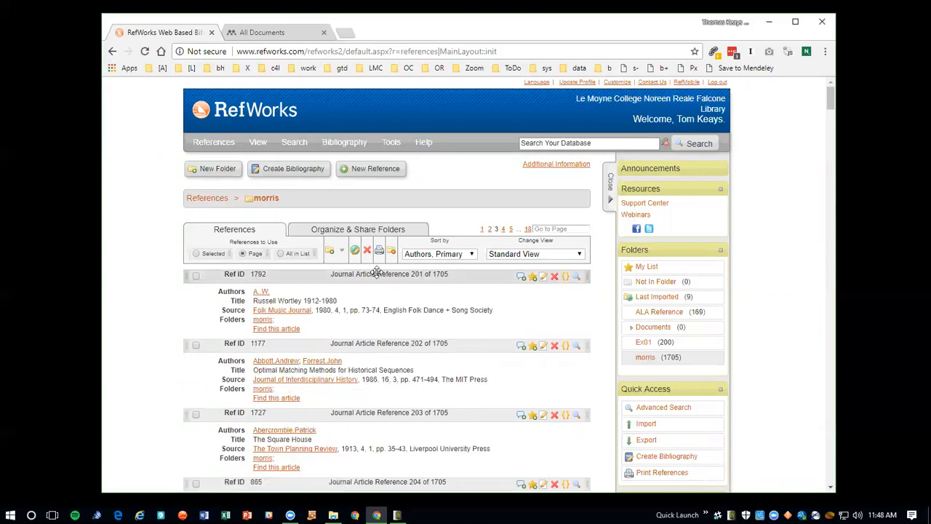
pyautogui.click(343, 252)
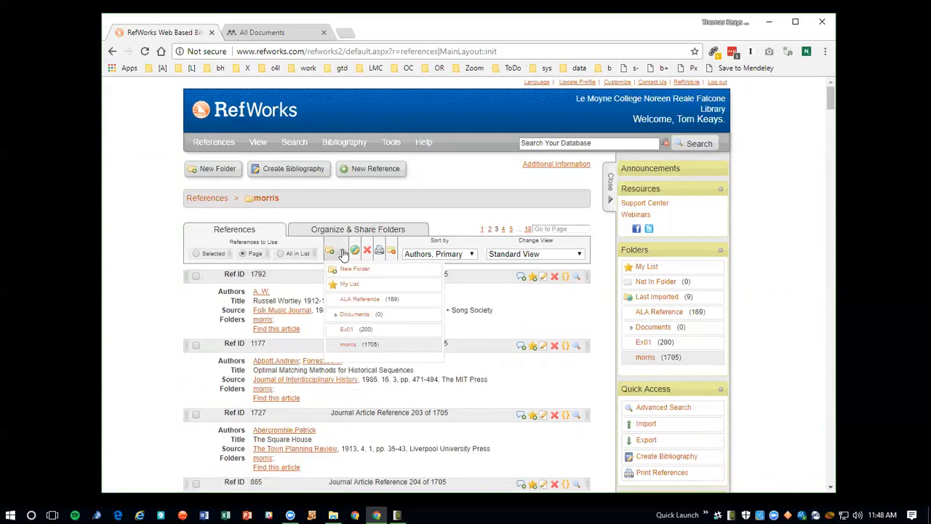
pyautogui.click(347, 331)
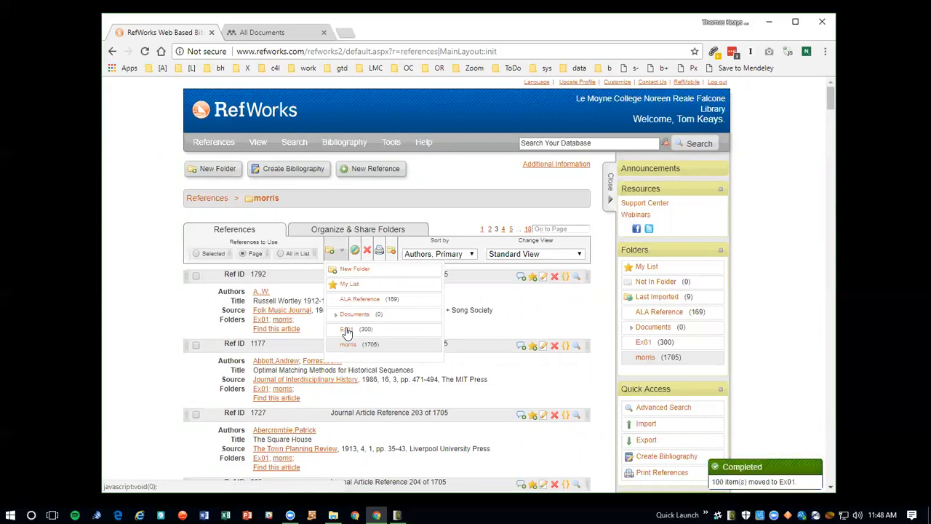
pyautogui.click(505, 230)
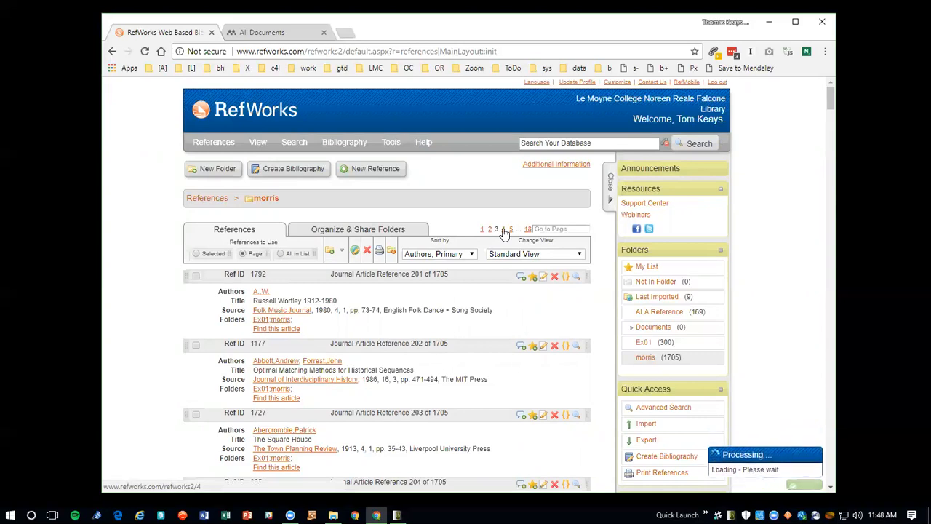
pyautogui.click(335, 251)
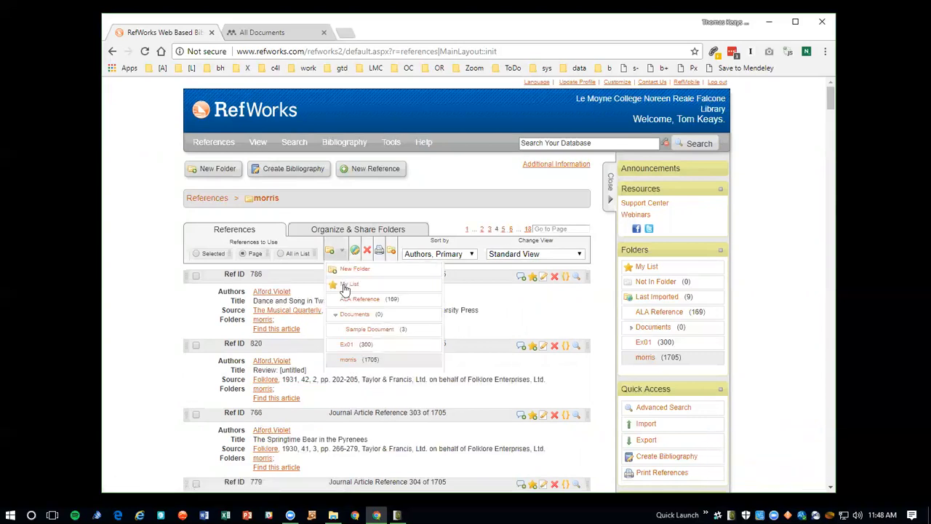
pyautogui.click(347, 346)
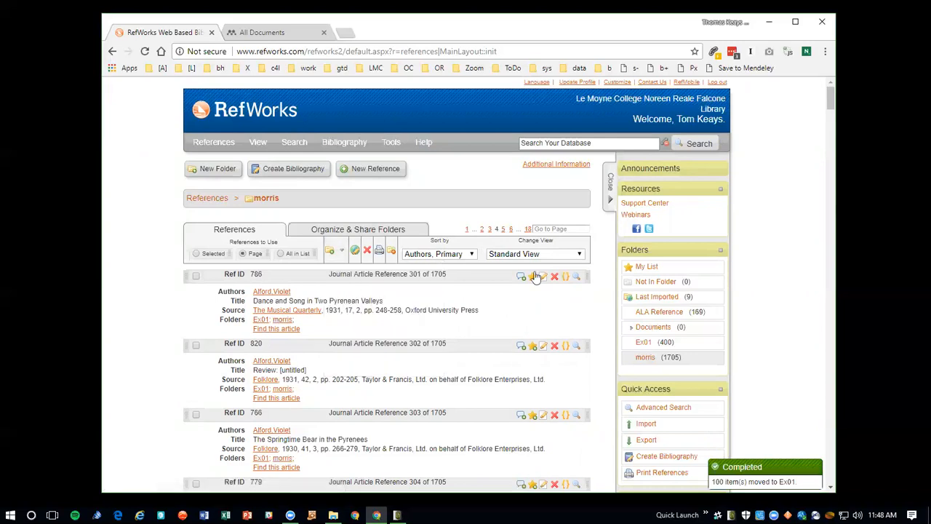
# Step: Add all references on pages 5 and 6 of the morris list to the Ex01 folder, one page at a time
pyautogui.click(504, 230)
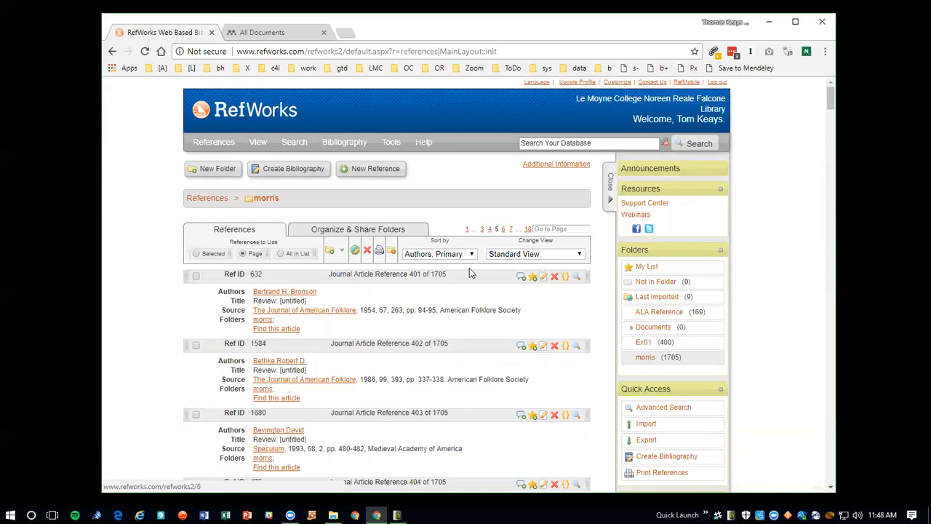
pyautogui.moveTo(342, 252)
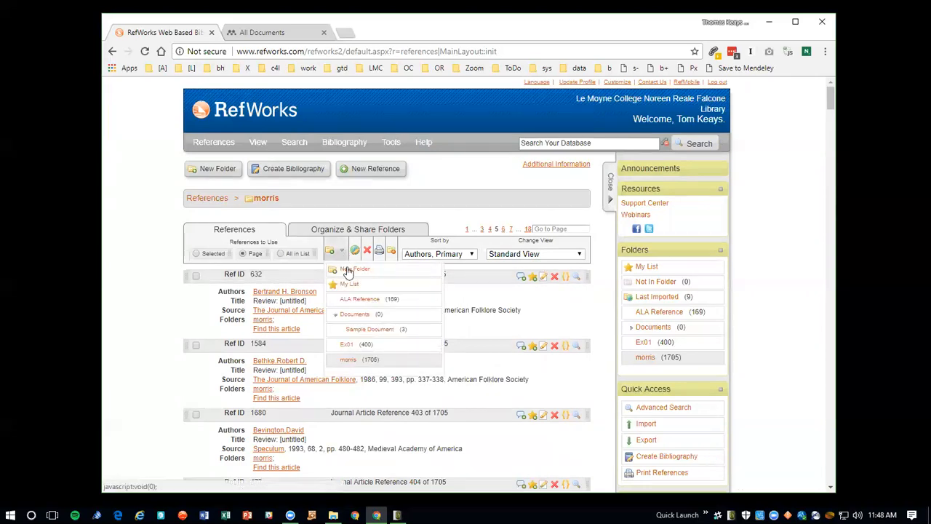
pyautogui.click(347, 347)
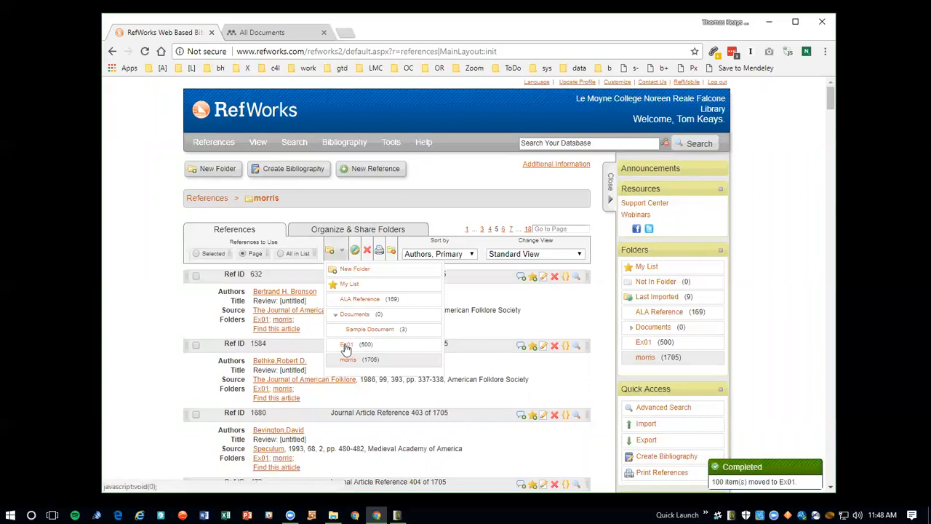
pyautogui.click(504, 230)
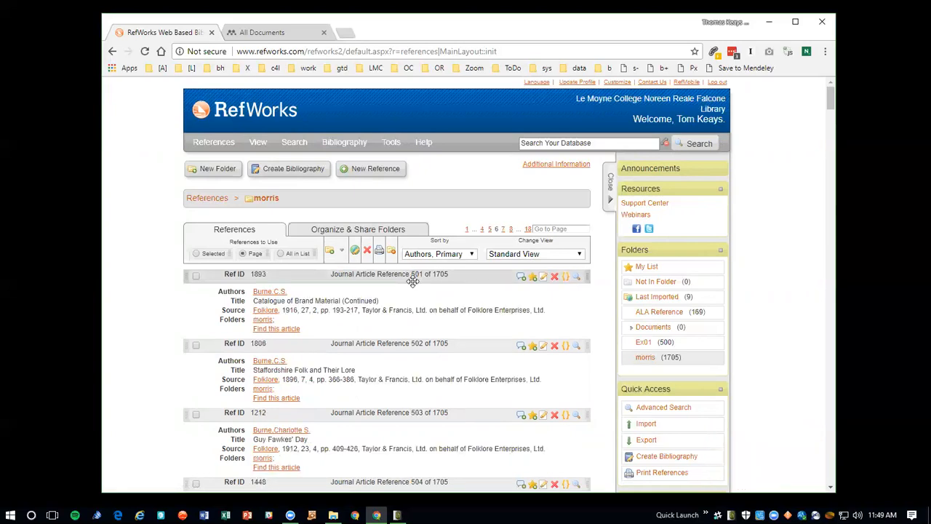
pyautogui.click(341, 251)
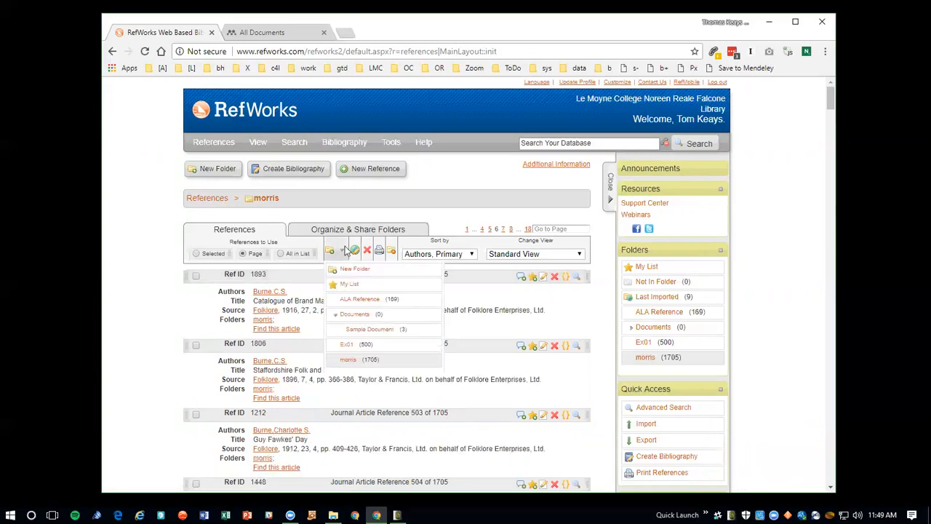
pyautogui.click(347, 347)
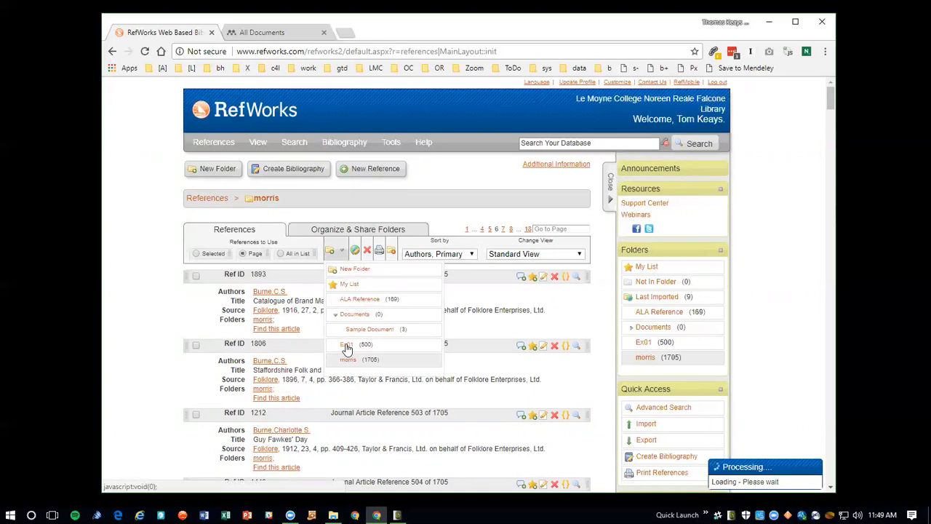
# Step: Add all references on pages 7 and 8 of the morris list to the Ex01 folder, one page at a time
pyautogui.click(503, 230)
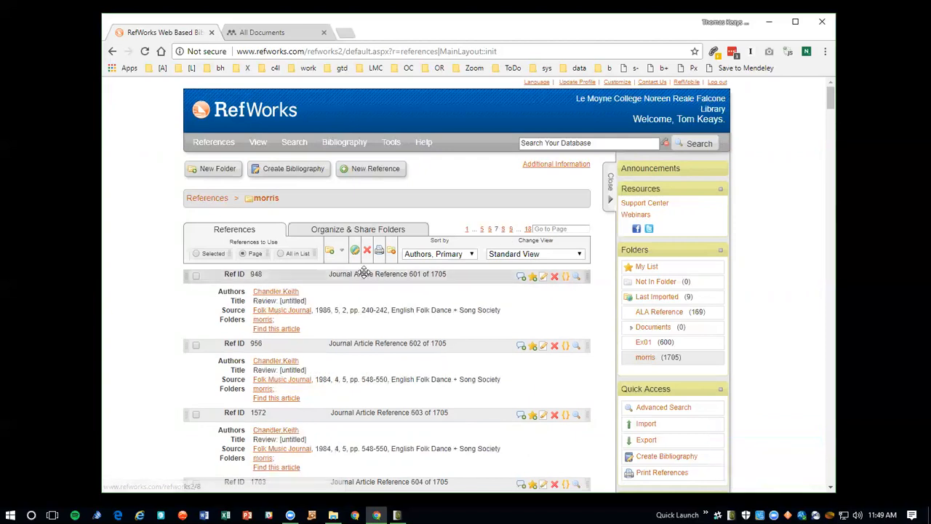
pyautogui.click(340, 251)
pyautogui.click(342, 347)
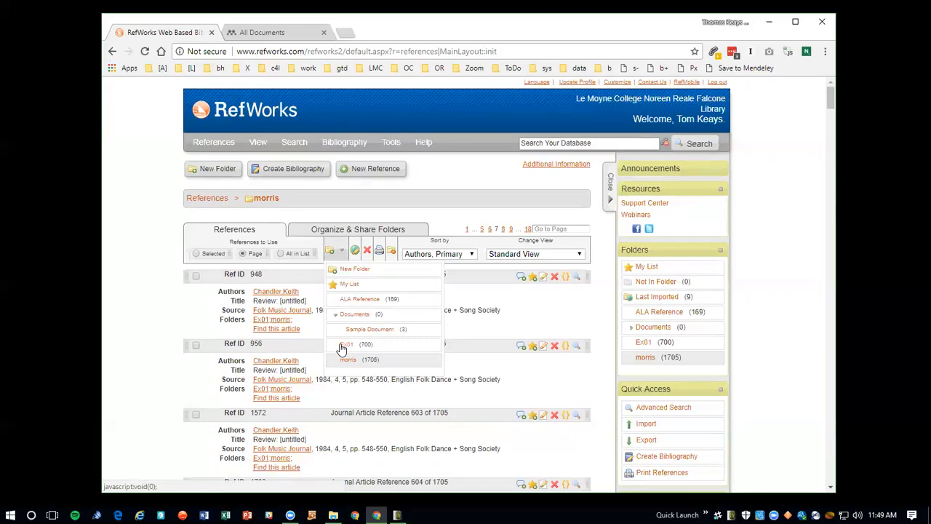
pyautogui.click(504, 230)
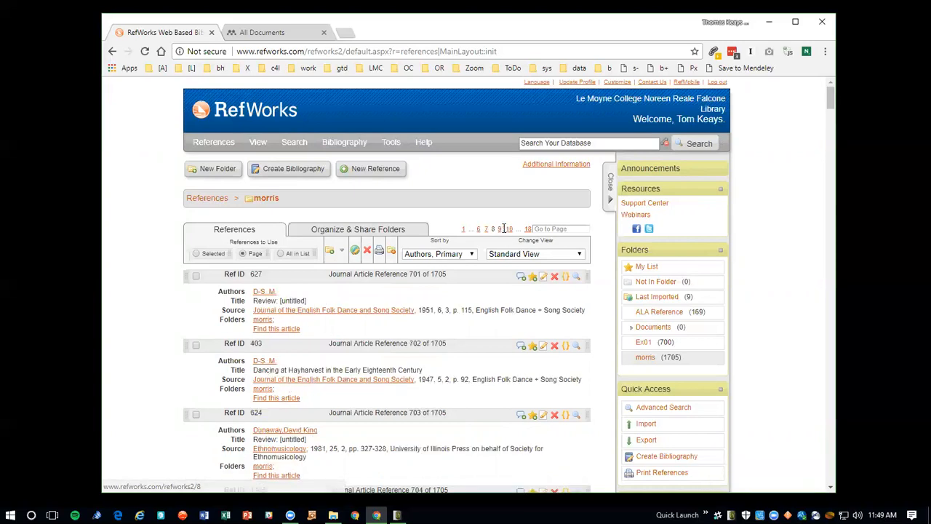
pyautogui.moveTo(342, 252)
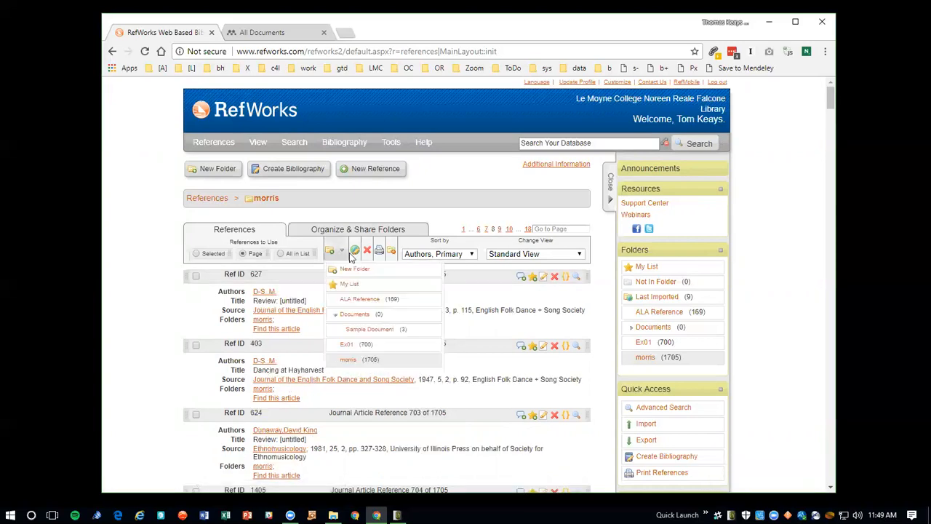
pyautogui.click(342, 348)
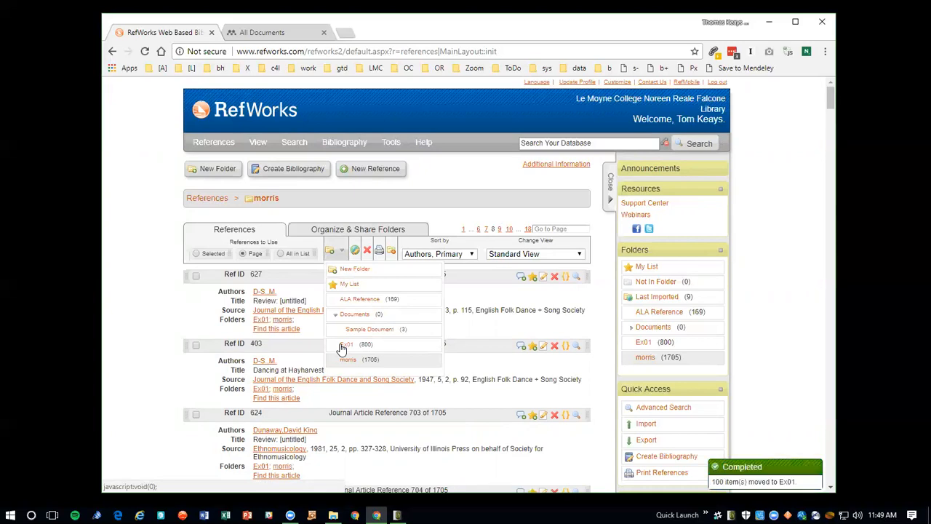
# Step: Add all references on pages 9 and 10 of the morris list to the Ex01 folder, one page at a time
pyautogui.click(501, 230)
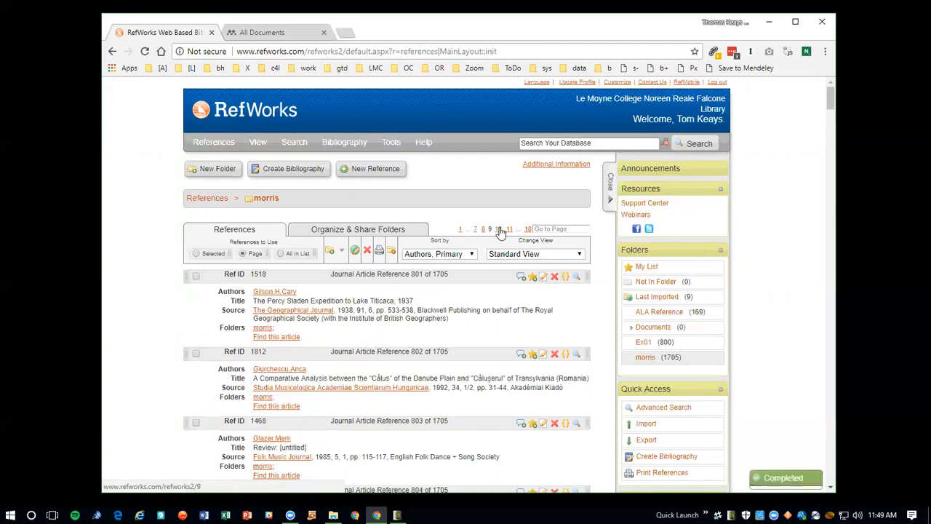
pyautogui.click(338, 251)
pyautogui.click(348, 345)
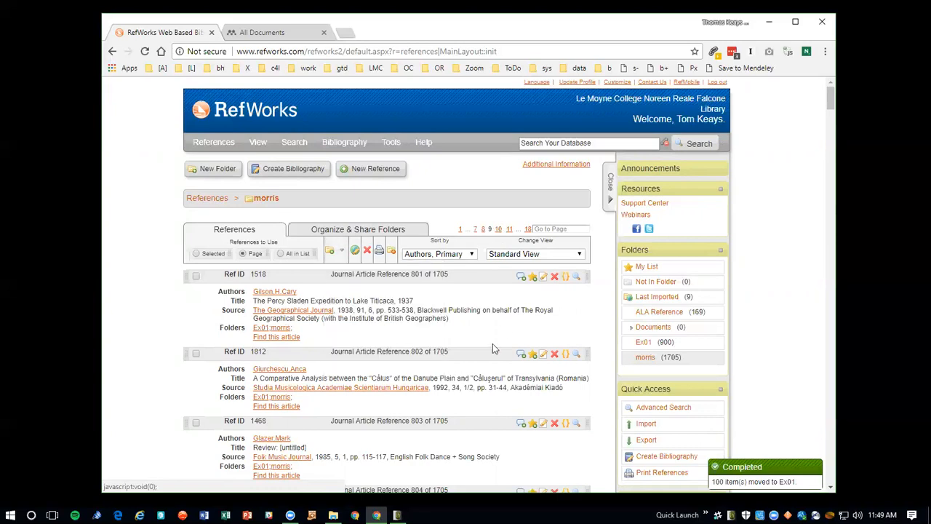
pyautogui.click(499, 230)
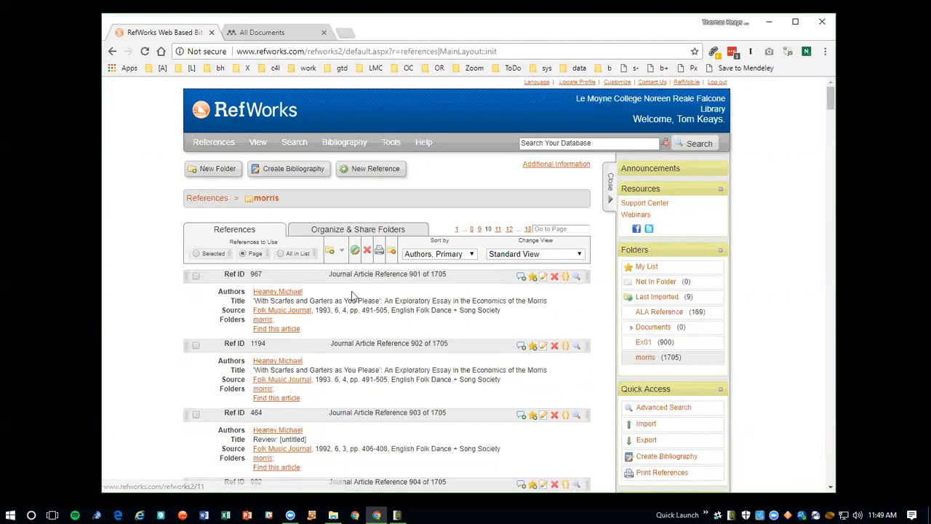
pyautogui.click(342, 251)
pyautogui.click(345, 346)
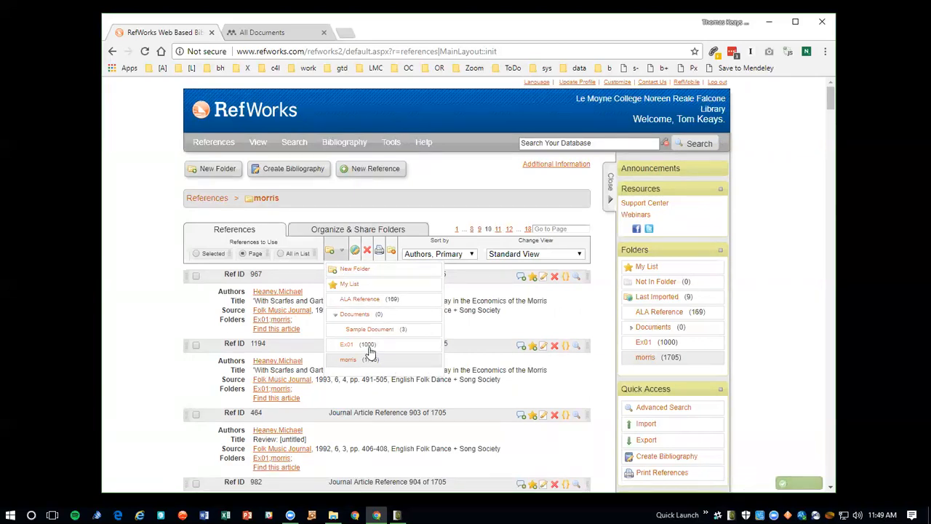
# Step: Go to page 11 of the morris list and add the whole page to a new folder named Ex02
pyautogui.click(499, 230)
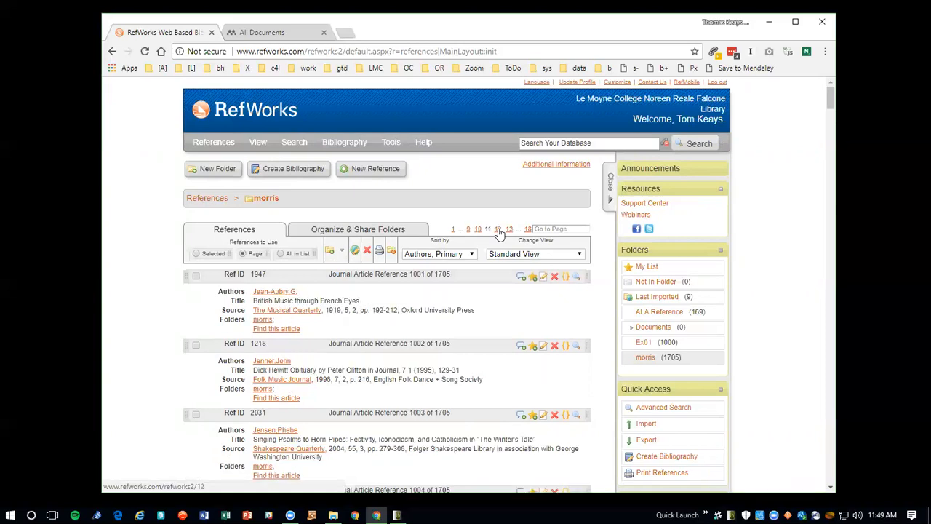
pyautogui.click(343, 252)
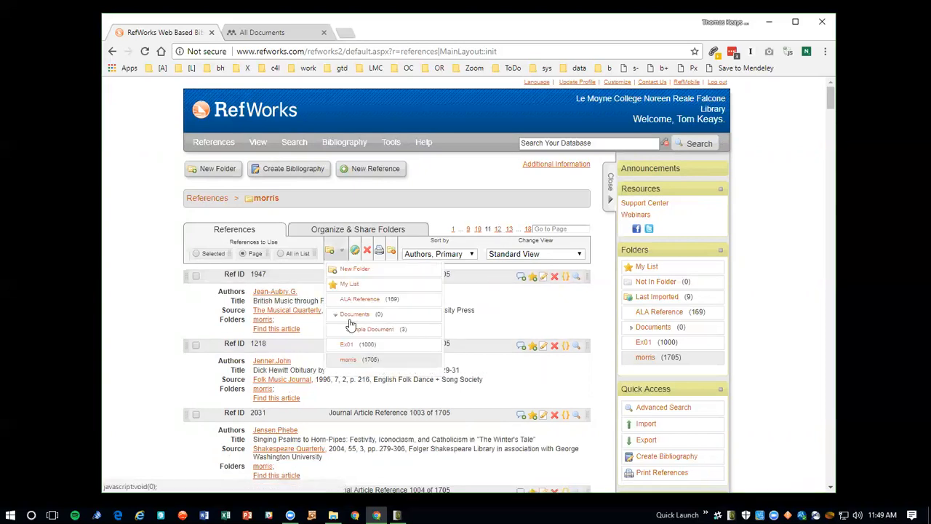
pyautogui.click(355, 270)
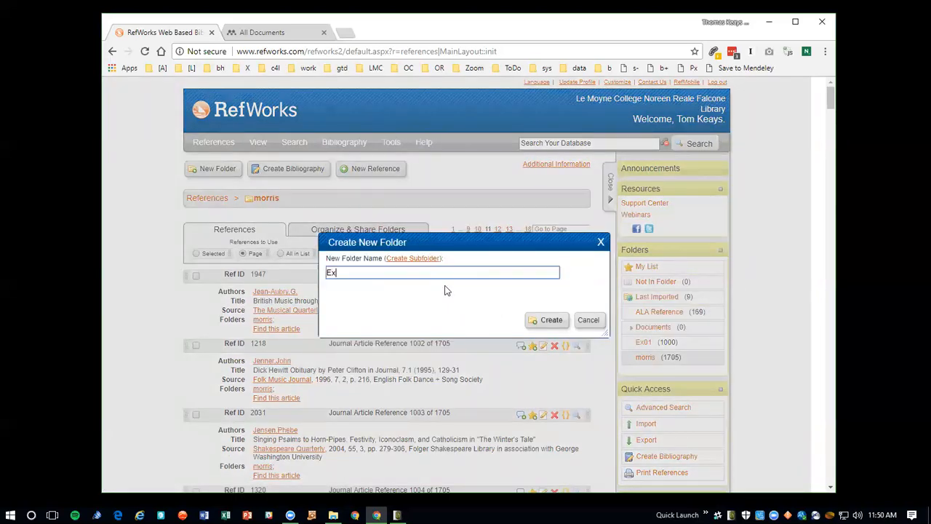
pyautogui.click(552, 320)
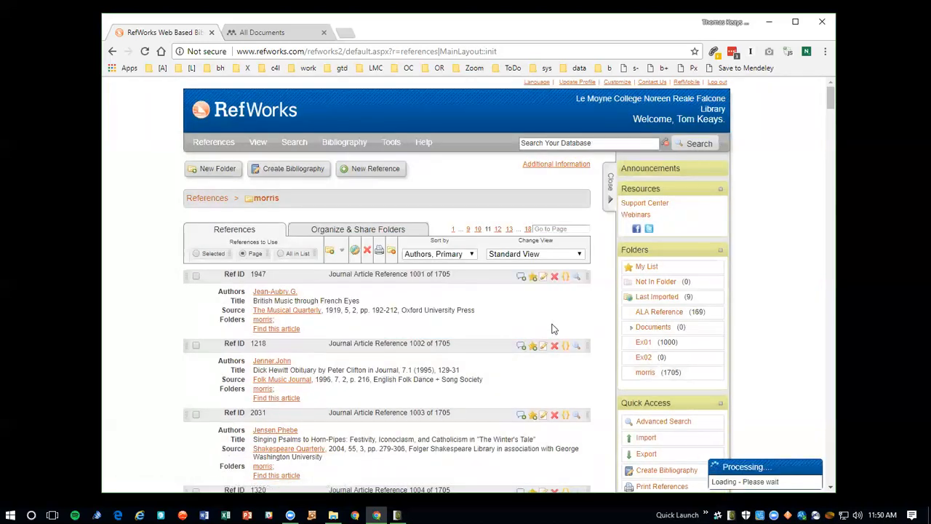
# Step: Add all references on pages 12 and 13 of the morris list to the Ex02 folder, one page at a time
pyautogui.click(498, 229)
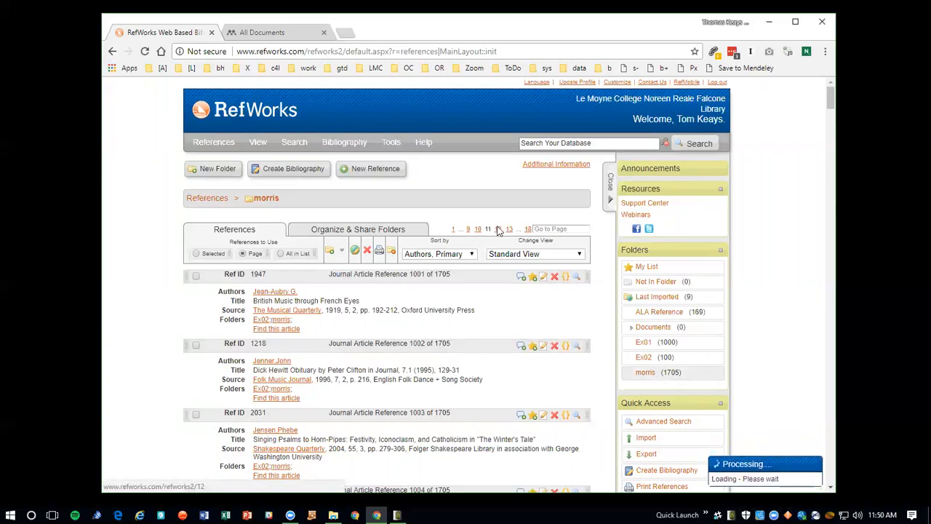
pyautogui.click(342, 251)
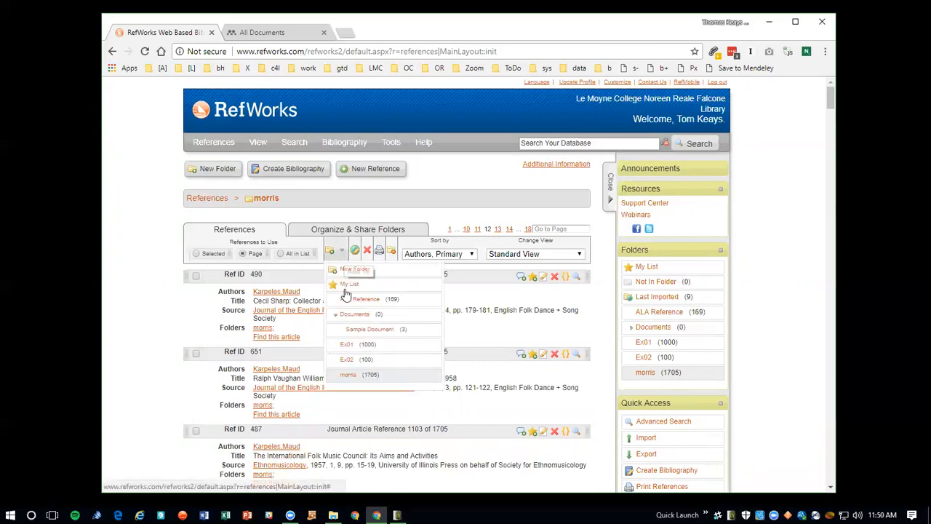
pyautogui.click(346, 360)
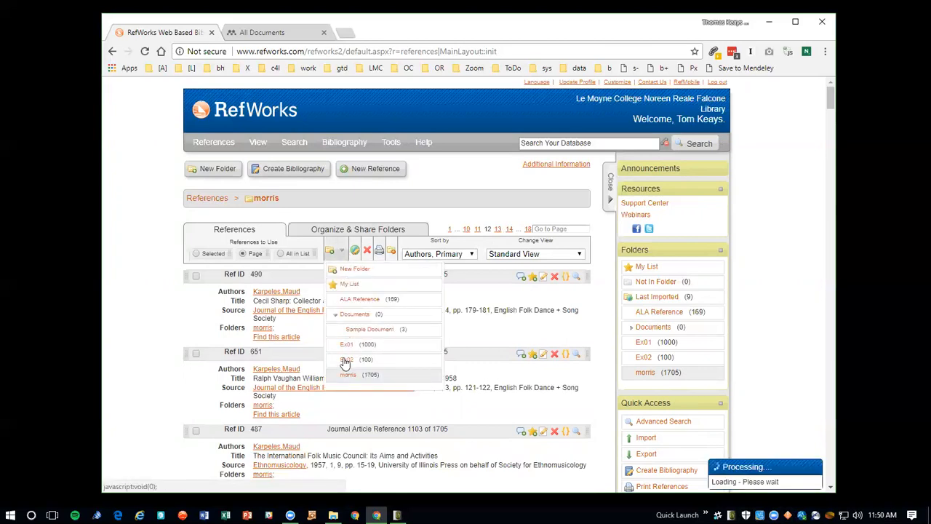
pyautogui.click(498, 230)
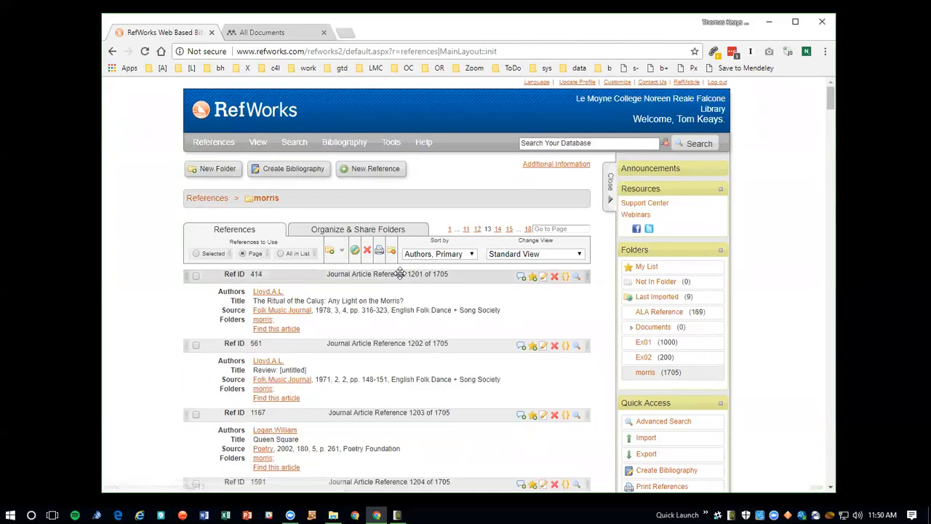
pyautogui.click(341, 250)
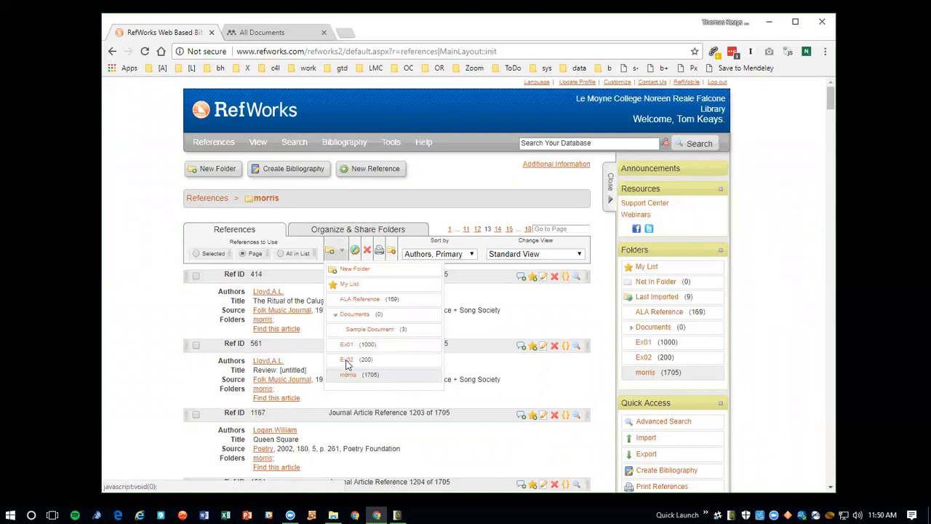
pyautogui.click(347, 362)
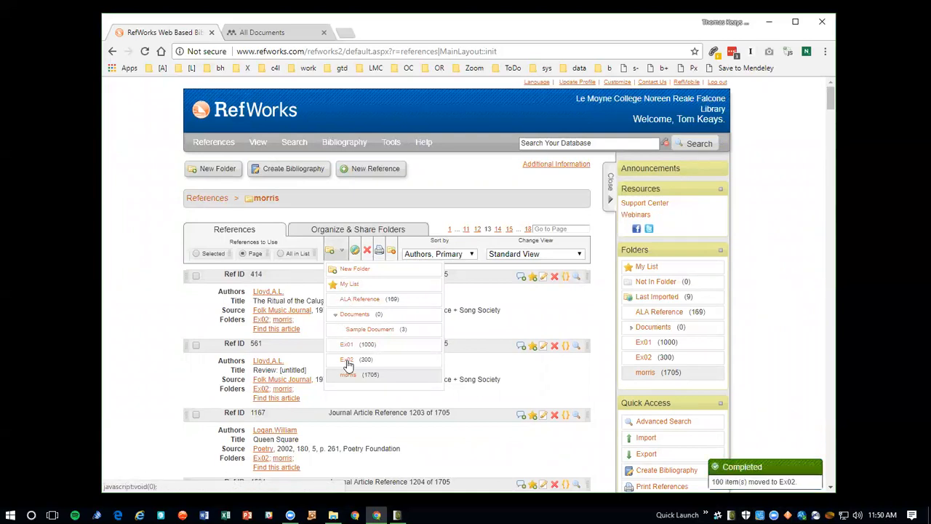
# Step: Add all references on pages 14 and 15 of the morris list to the Ex02 folder, one page at a time
pyautogui.click(498, 230)
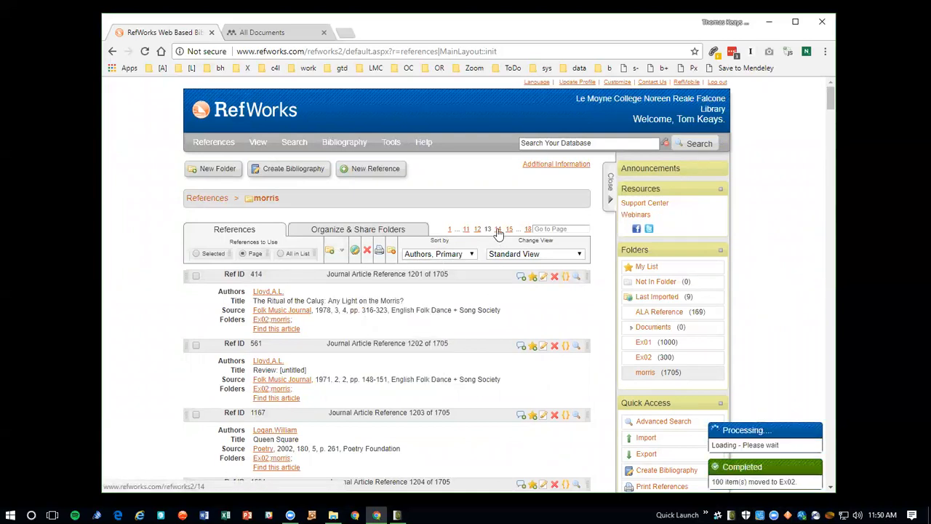
pyautogui.click(341, 250)
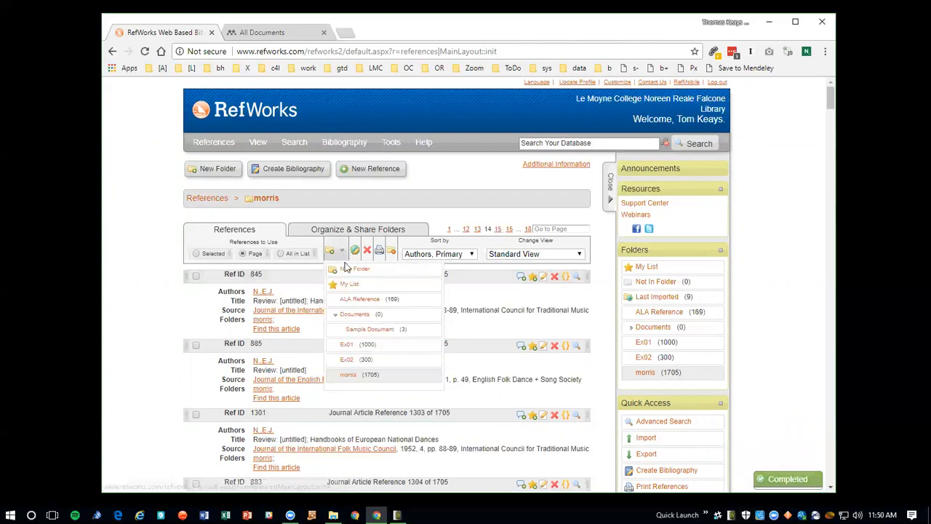
pyautogui.click(352, 360)
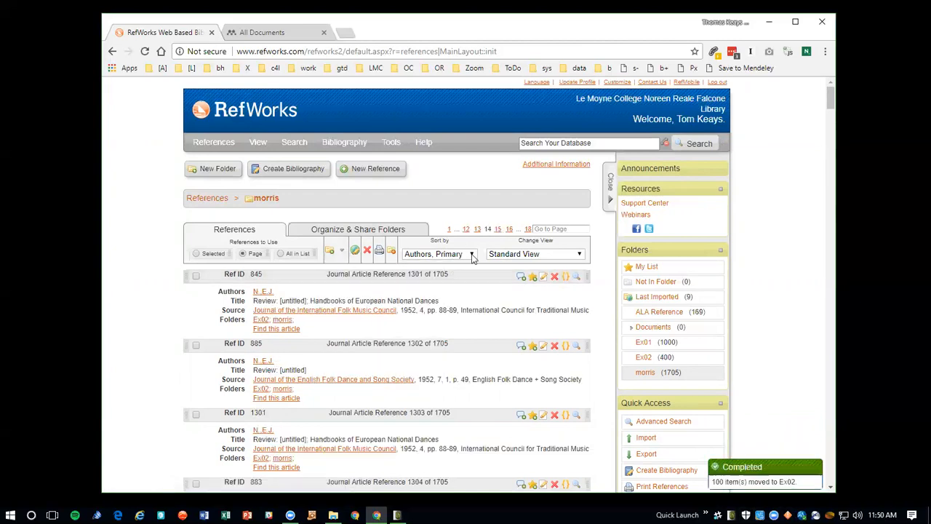
pyautogui.click(500, 230)
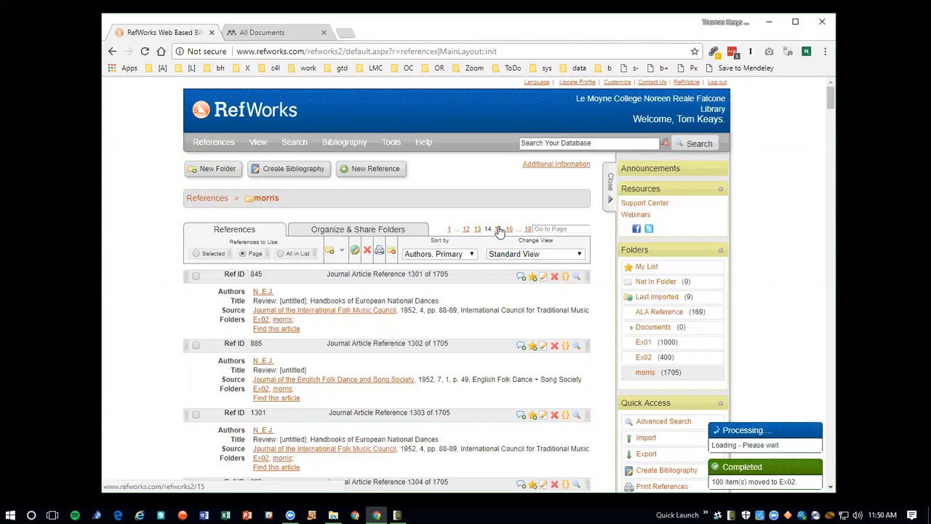
pyautogui.click(336, 251)
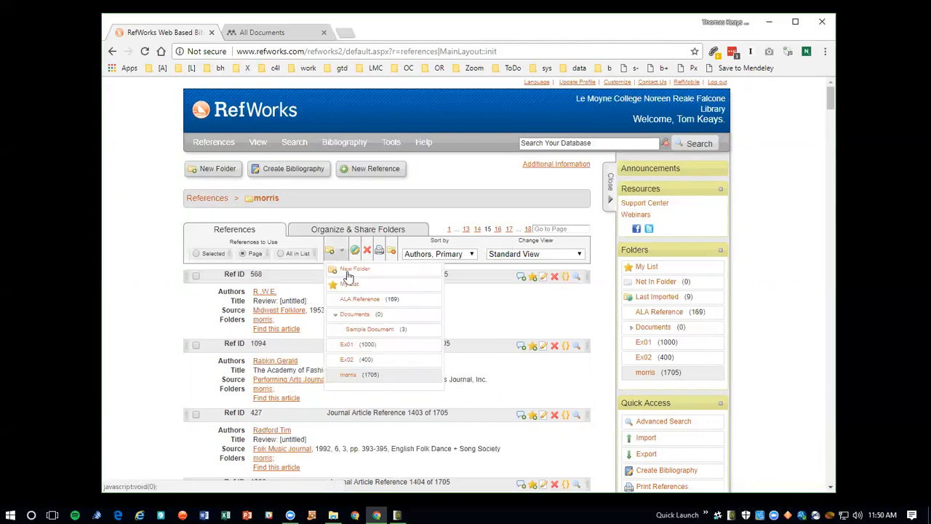
pyautogui.click(352, 361)
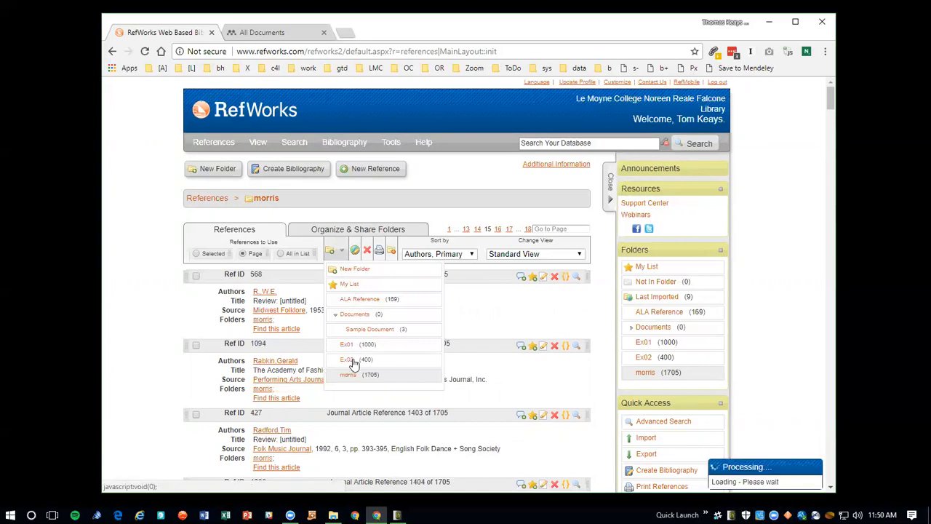
# Step: Add all references on pages 16 and 17 of the morris list to the Ex02 folder, one page at a time
pyautogui.click(499, 230)
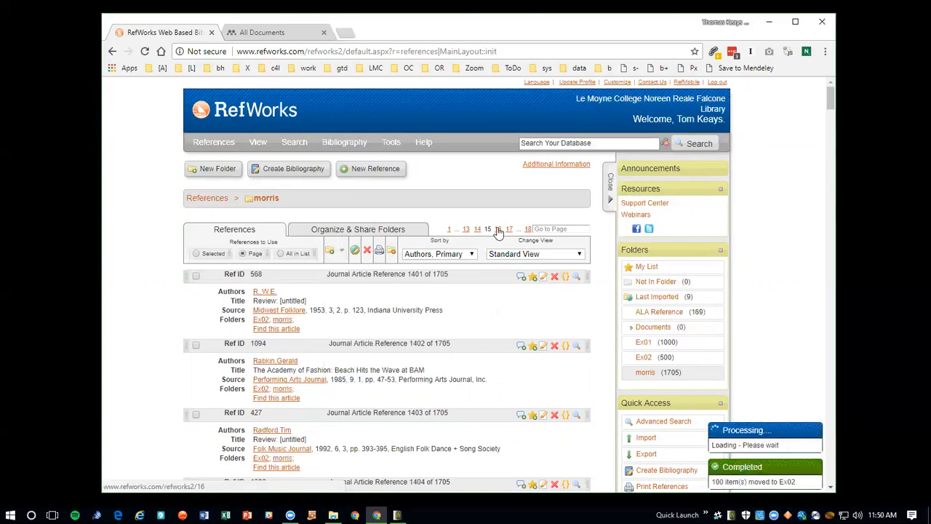
pyautogui.click(336, 251)
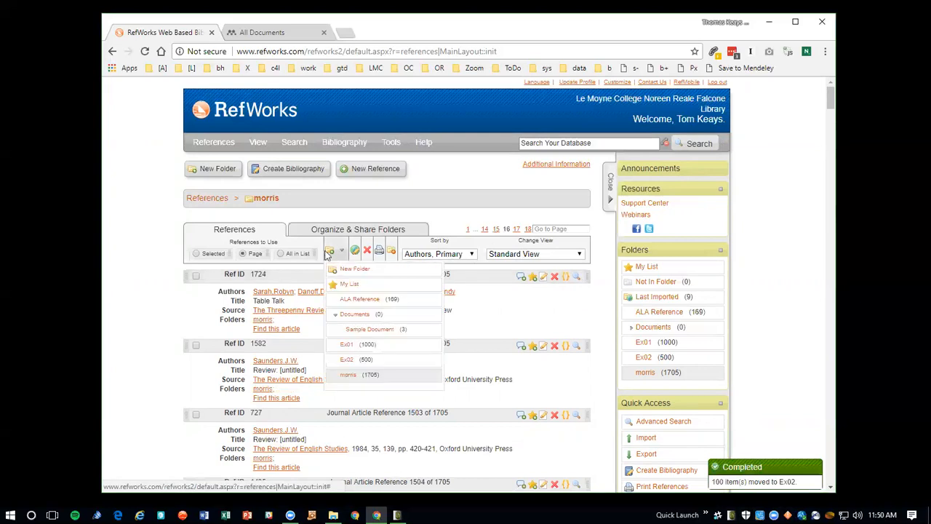
pyautogui.click(347, 362)
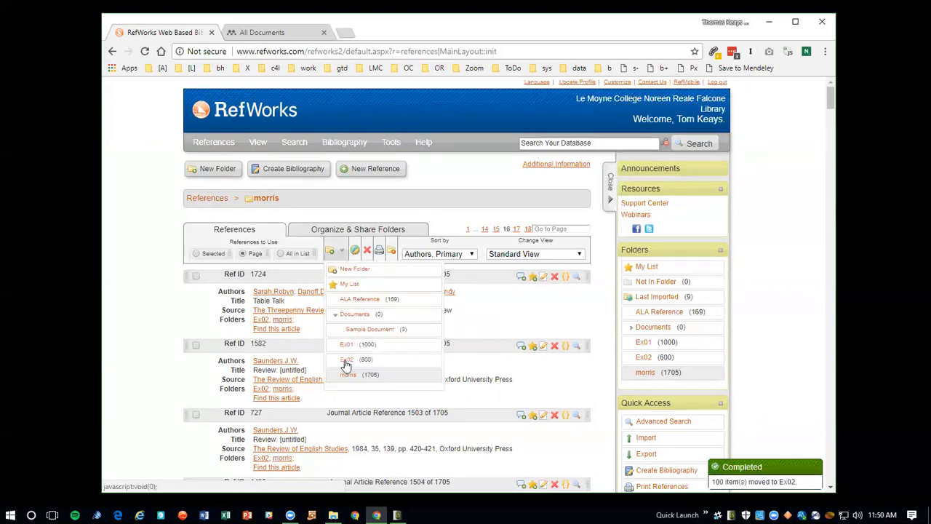
pyautogui.click(517, 230)
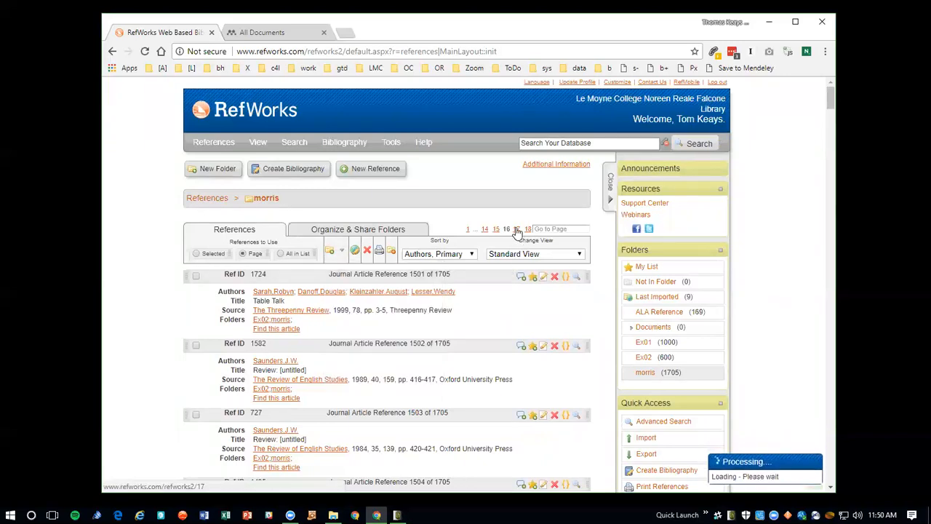
pyautogui.click(337, 251)
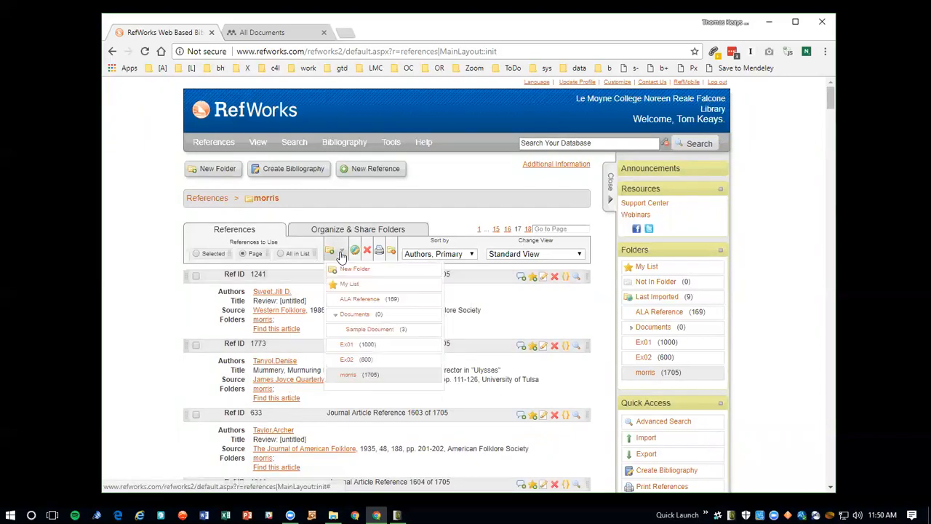
pyautogui.click(346, 362)
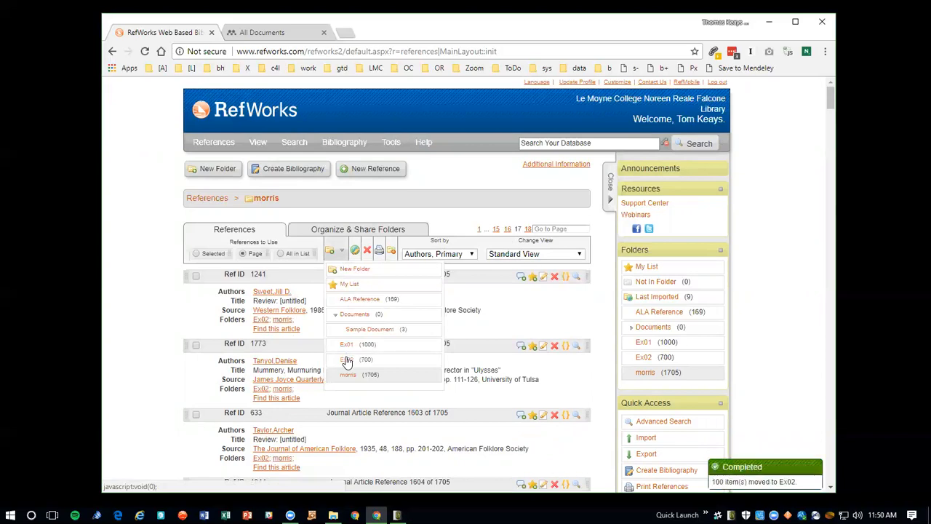
# Step: Go to page 18, the last page of the morris list, and add its references to the Ex02 folder
pyautogui.click(527, 230)
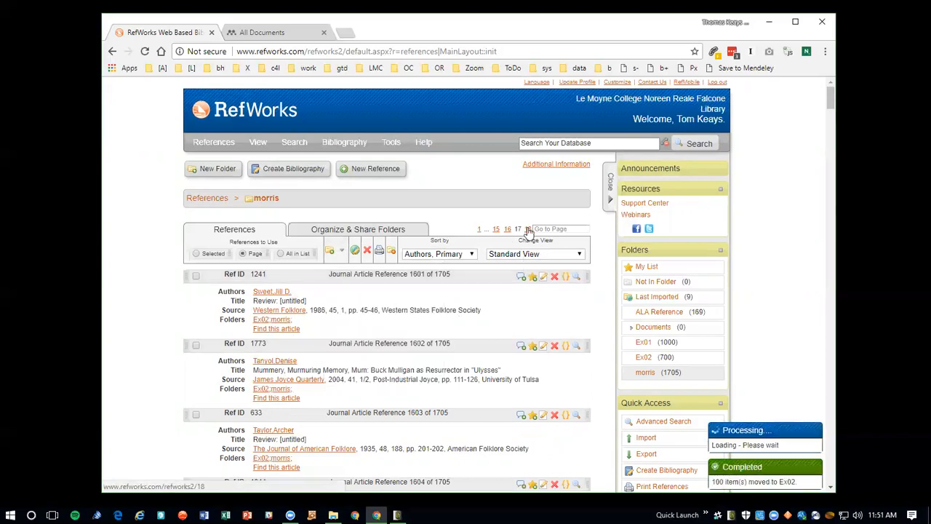
pyautogui.click(342, 252)
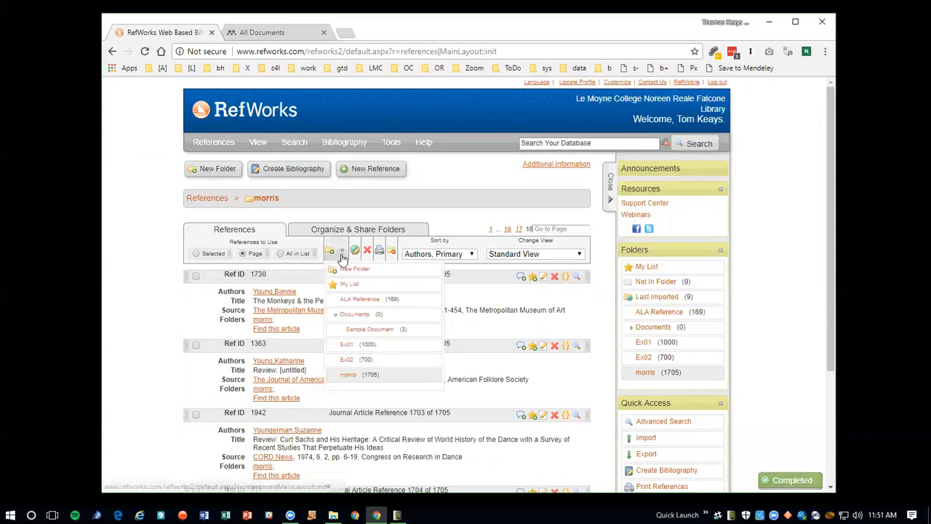
pyautogui.click(347, 360)
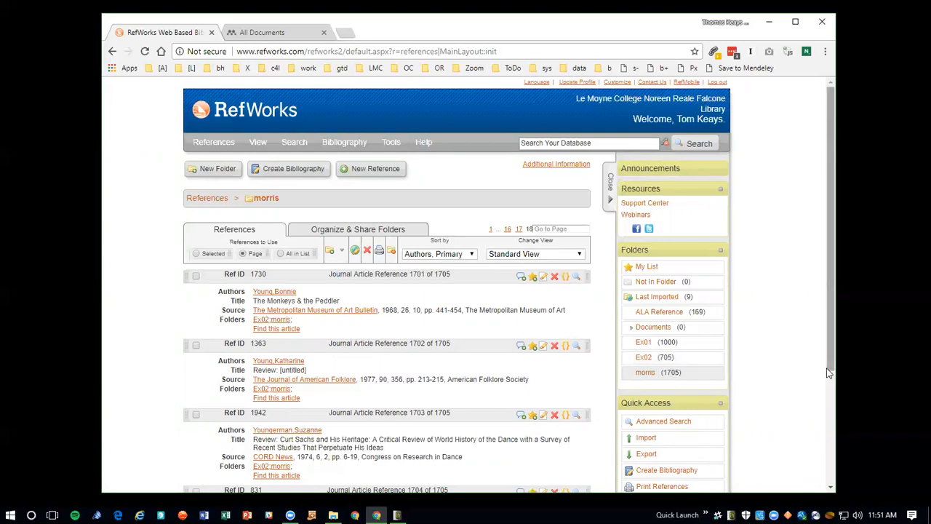
# Step: Export all references in the Ex01 folder in the Bibliographic Software (EndNote, Reference Manager, ProCite) format
pyautogui.moveTo(211, 143)
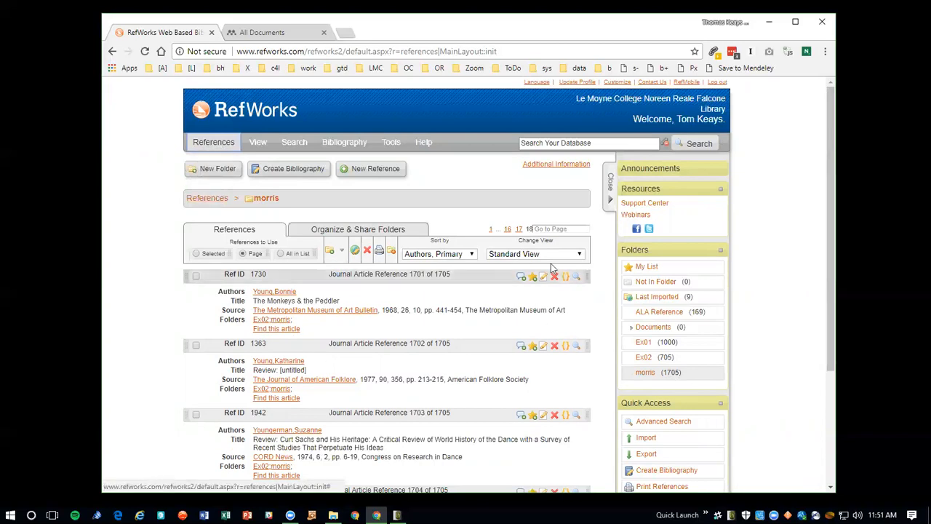
pyautogui.click(644, 345)
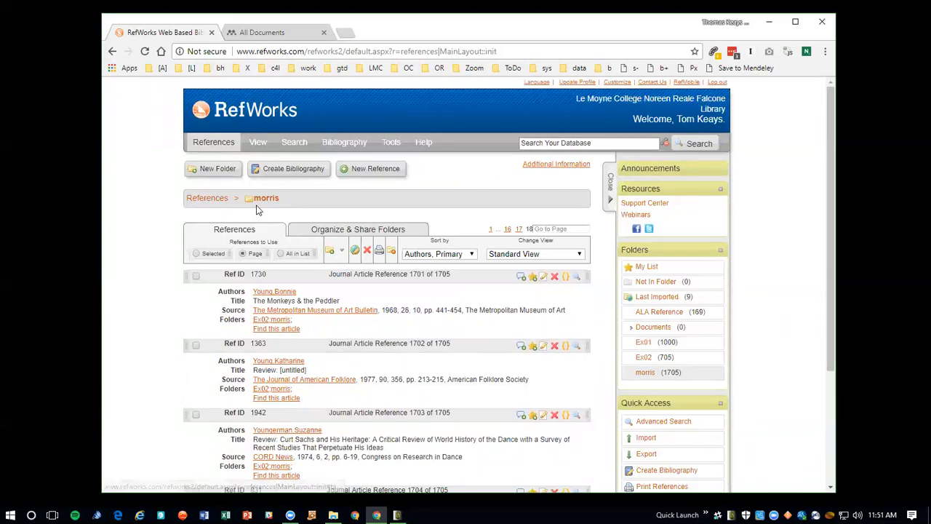
pyautogui.click(644, 343)
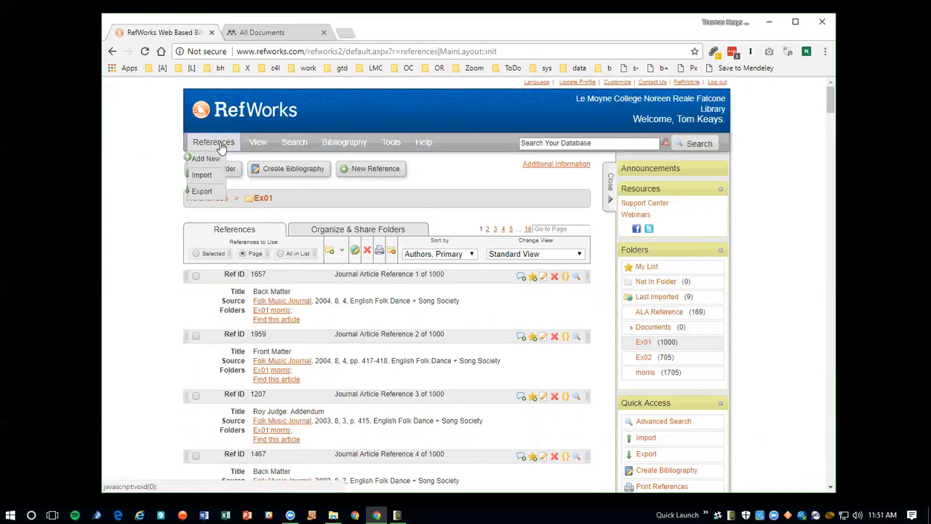
pyautogui.click(202, 190)
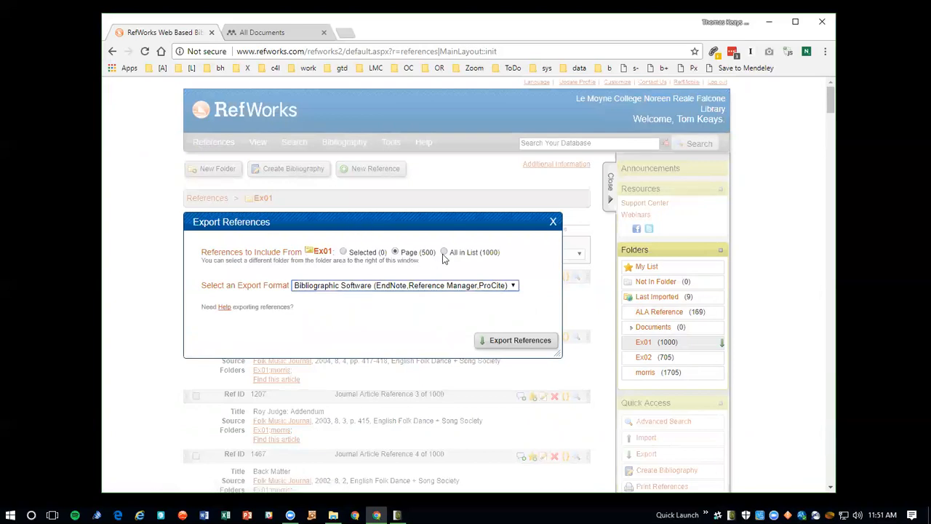
pyautogui.click(444, 253)
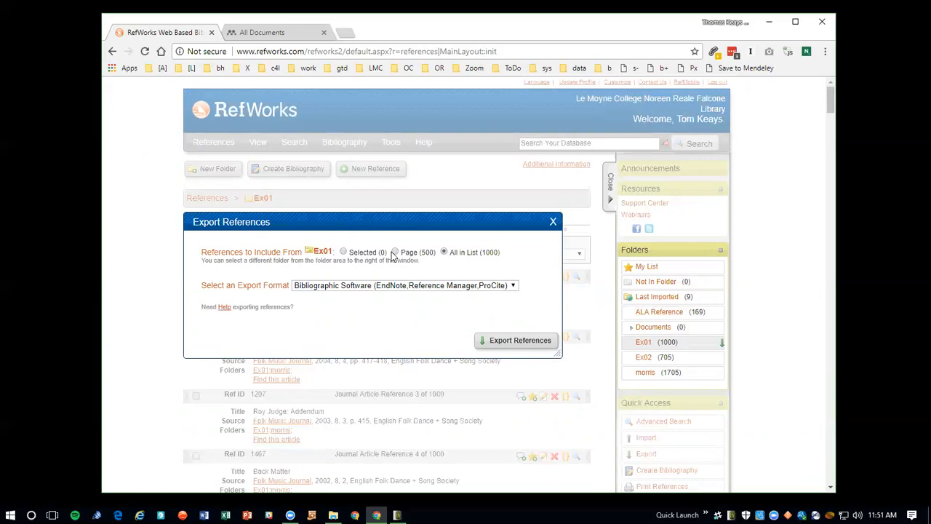
pyautogui.click(516, 342)
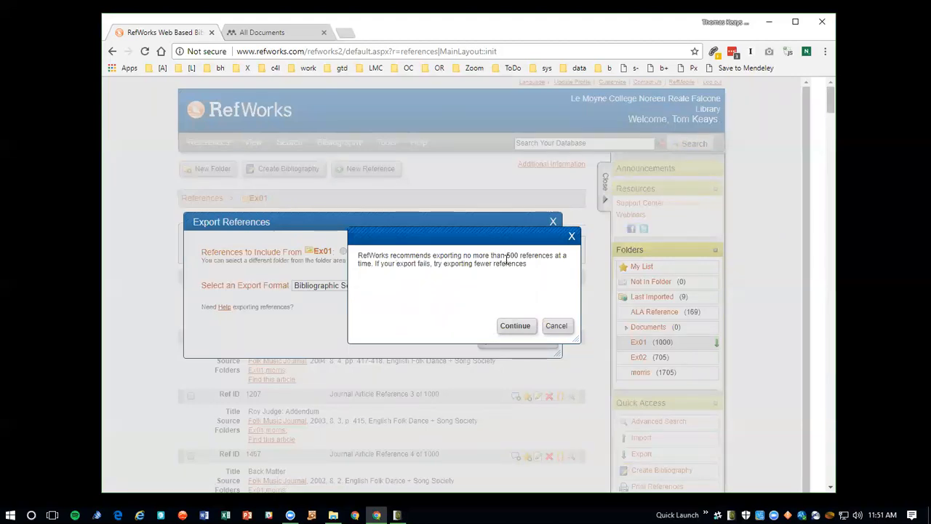
pyautogui.click(516, 327)
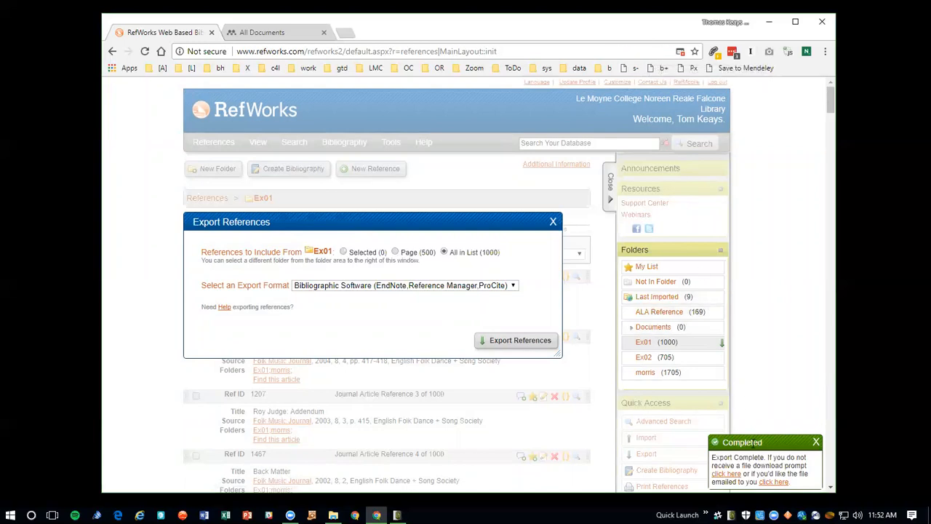
# Step: Open the exported Ex01 reference file in the browser and look through its RIS records
pyautogui.click(731, 478)
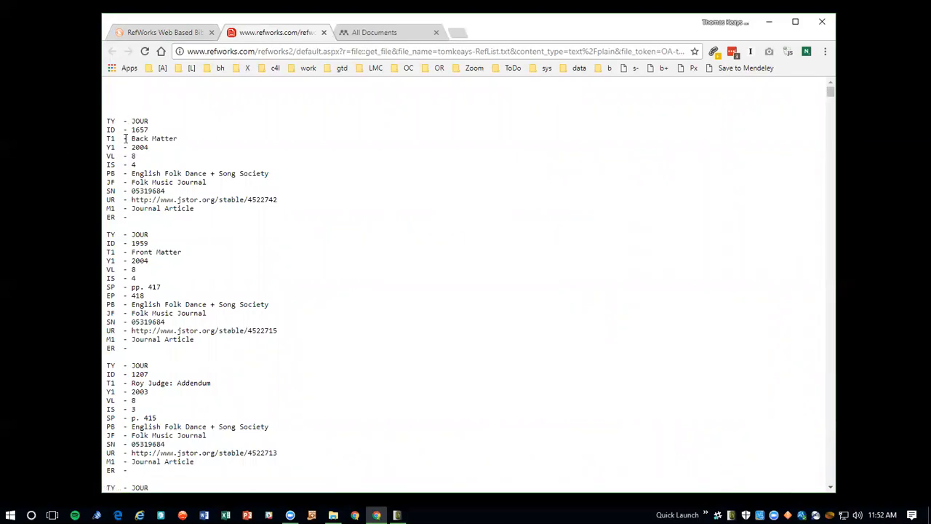
pyautogui.scroll(-7, 287, 309)
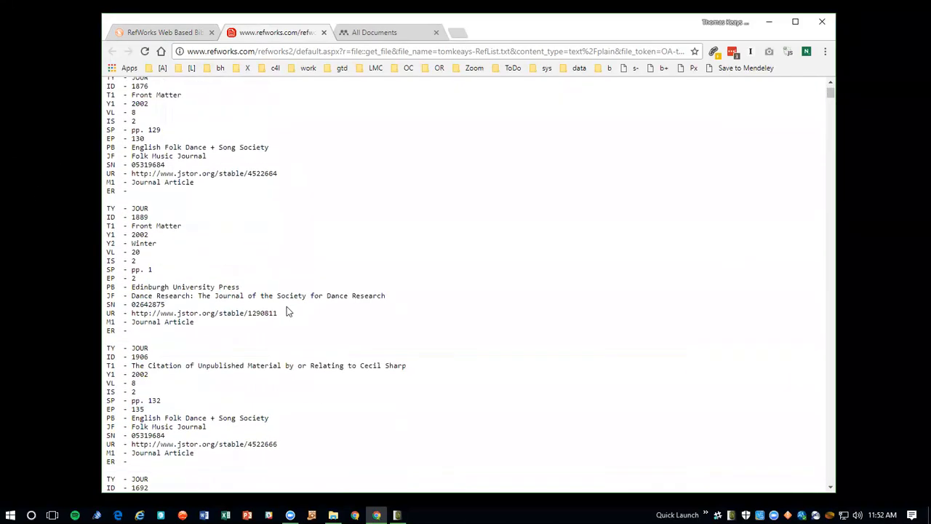
pyautogui.scroll(7, 289, 311)
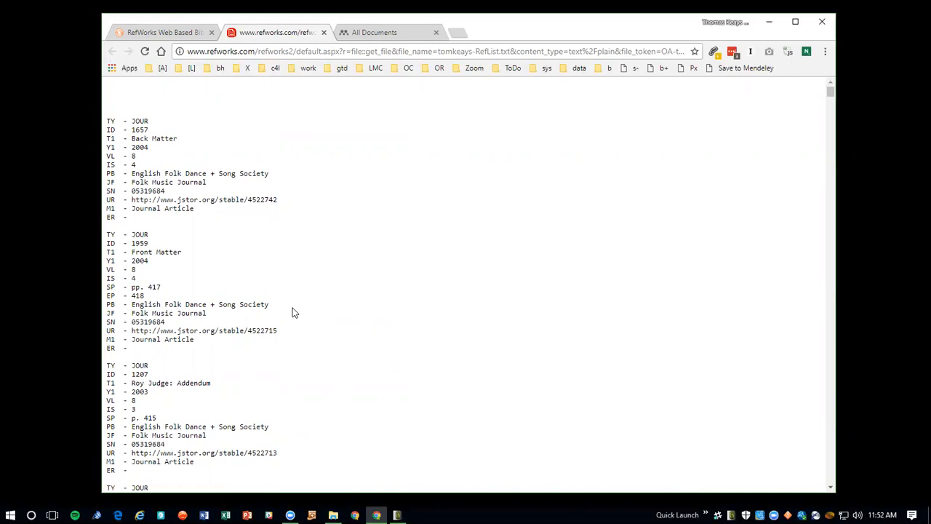
# Step: Save the exported Ex01 records in Downloads as morris-01.ris with the All Files type, and close the file and the export dialog
pyautogui.hotkey('ctrl', 's')
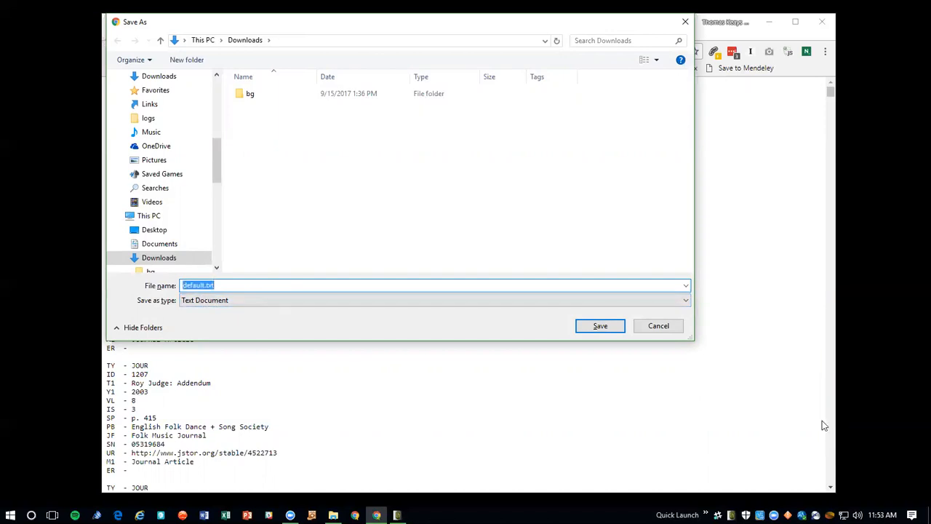
pyautogui.click(250, 306)
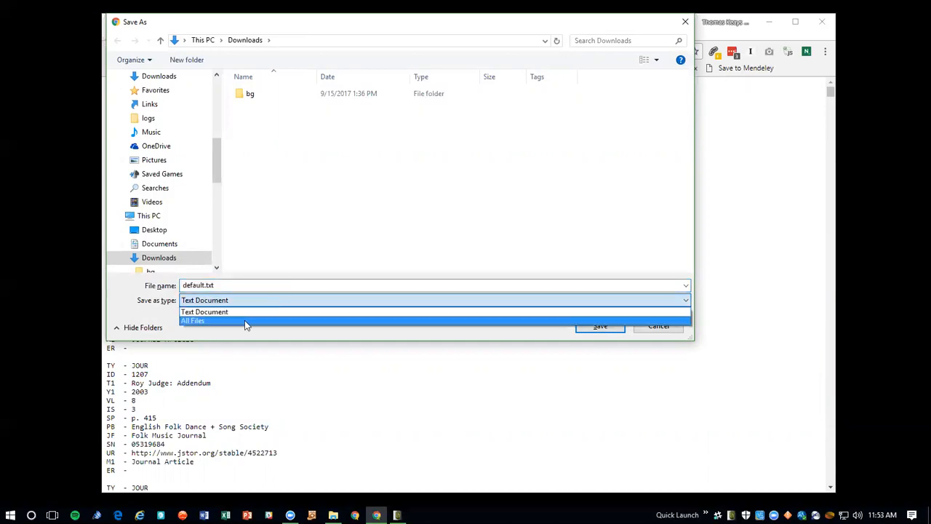
pyautogui.click(246, 322)
pyautogui.click(235, 285)
pyautogui.write('morrs-')
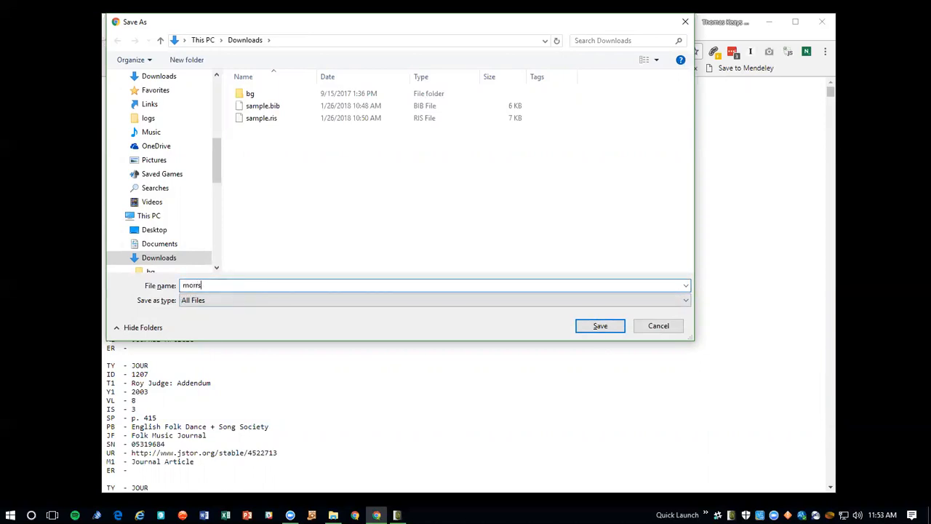
pyautogui.press('BackSpace')
pyautogui.press('BackSpace')
pyautogui.write('is-01.ris')
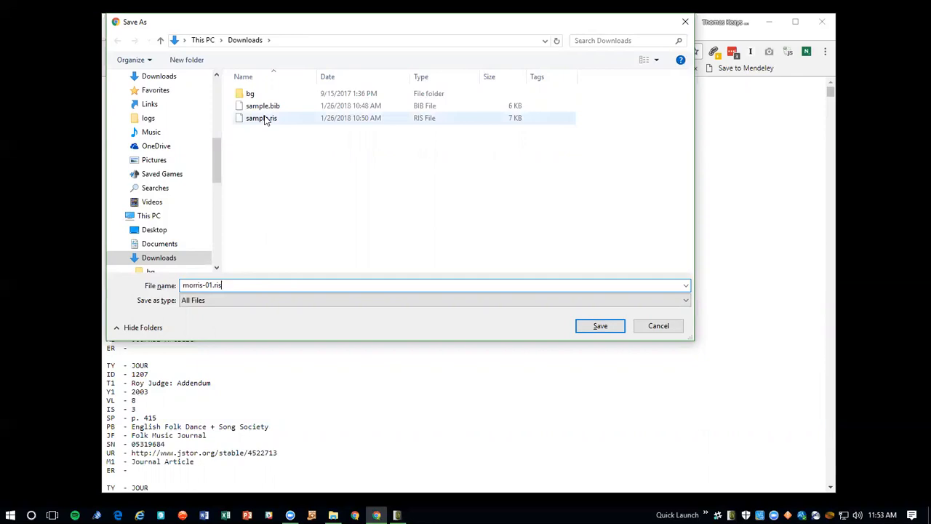
pyautogui.click(595, 327)
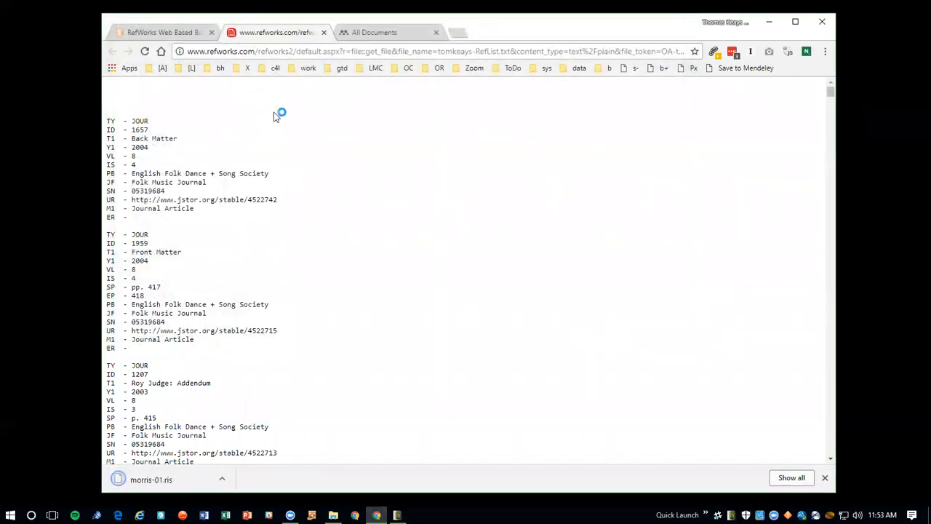
pyautogui.click(324, 33)
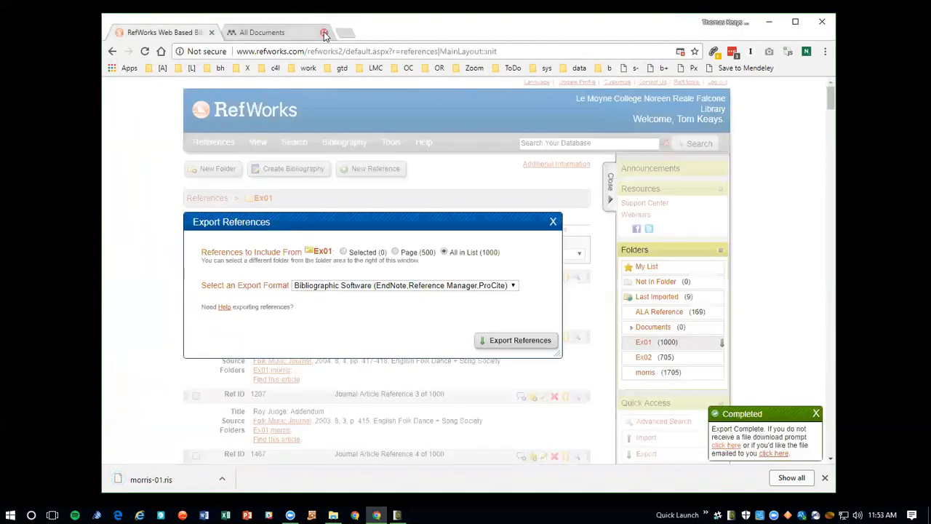
pyautogui.click(553, 220)
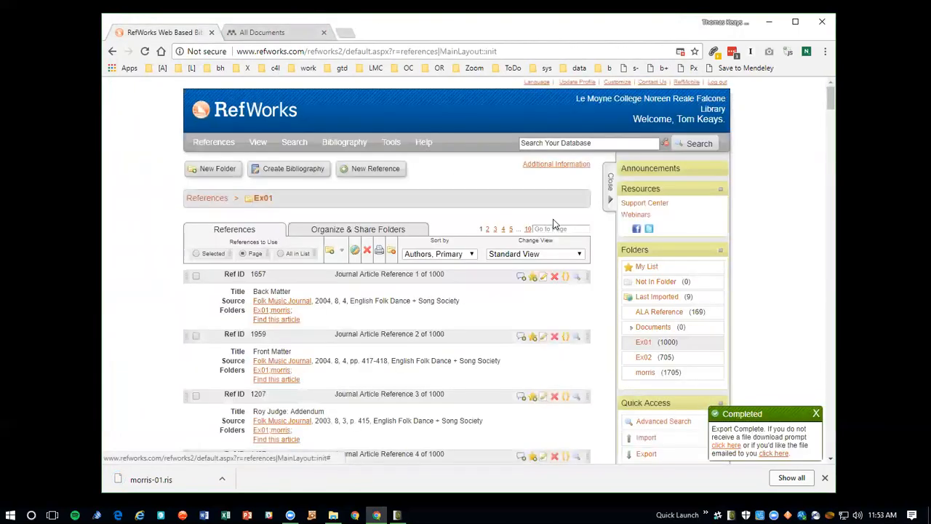
# Step: Export all references in the Ex02 folder in the Bibliographic Software (EndNote, Reference Manager, ProCite) format
pyautogui.click(644, 357)
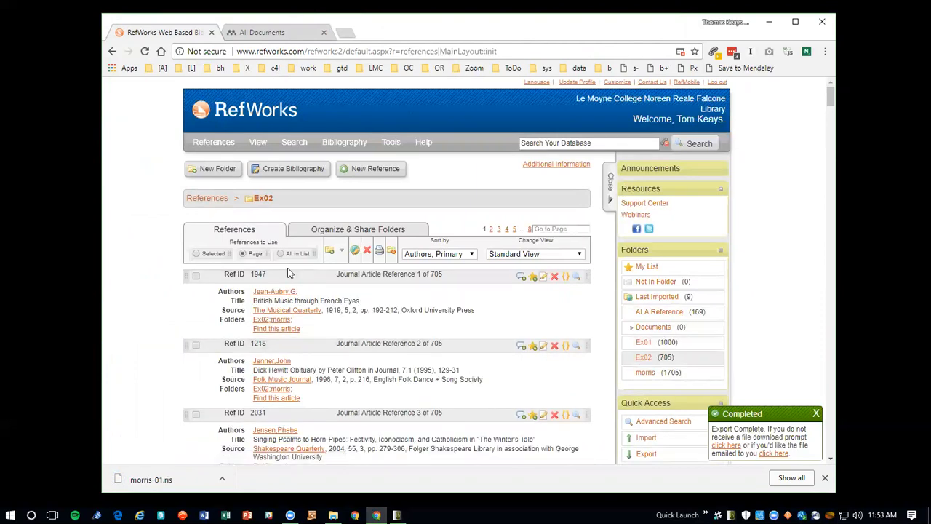
pyautogui.moveTo(204, 149)
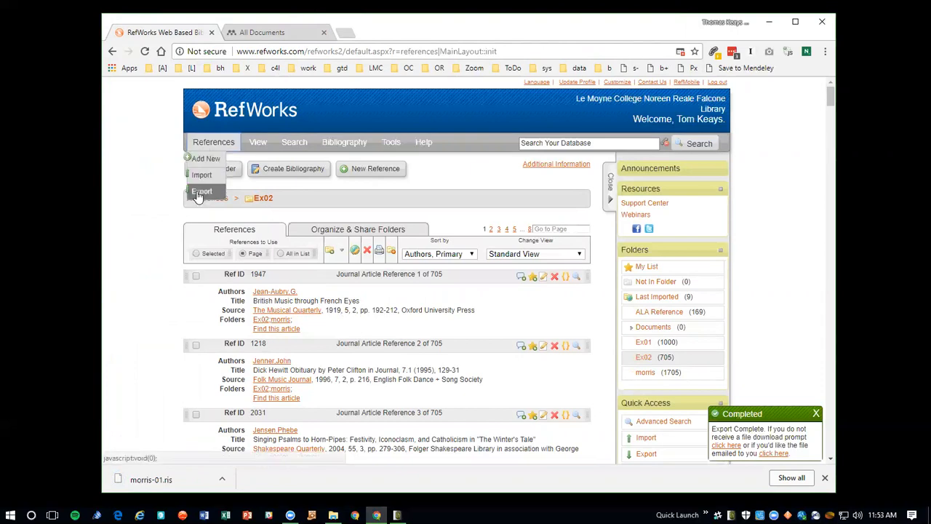
pyautogui.click(202, 190)
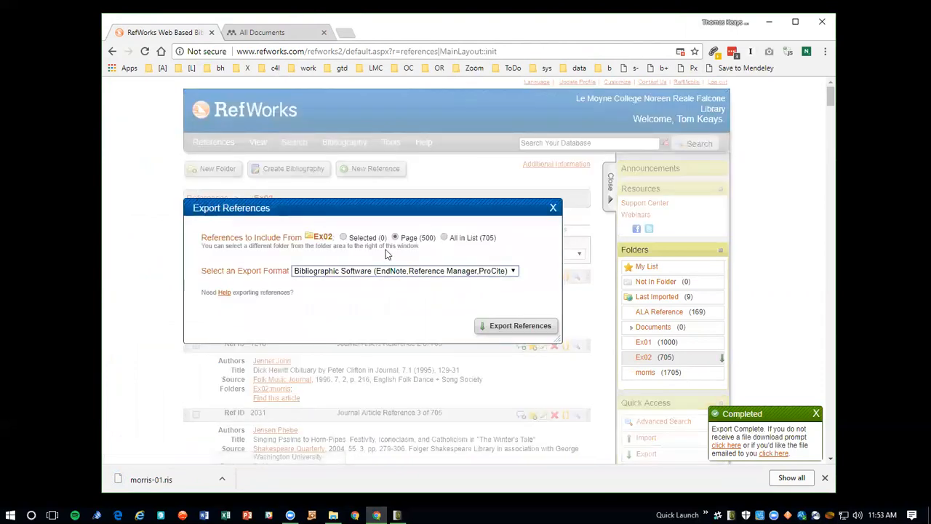
pyautogui.click(444, 237)
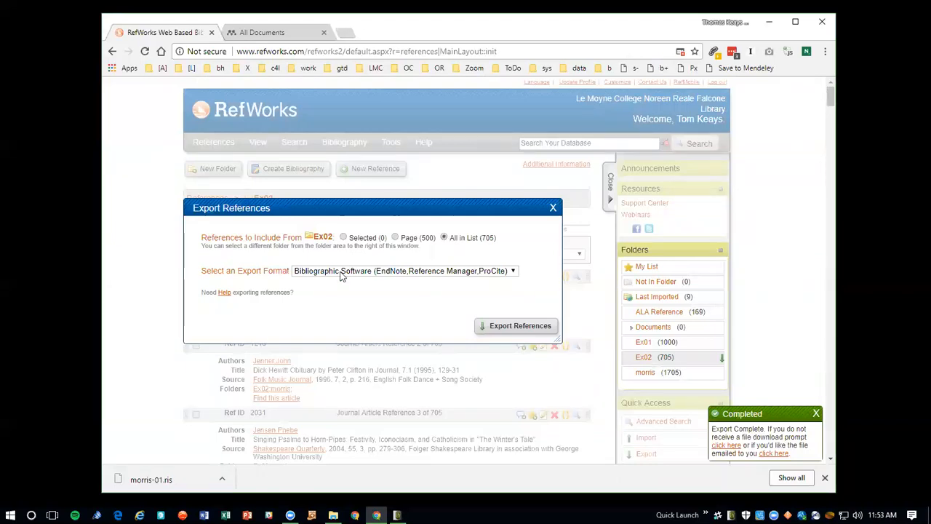
pyautogui.click(527, 327)
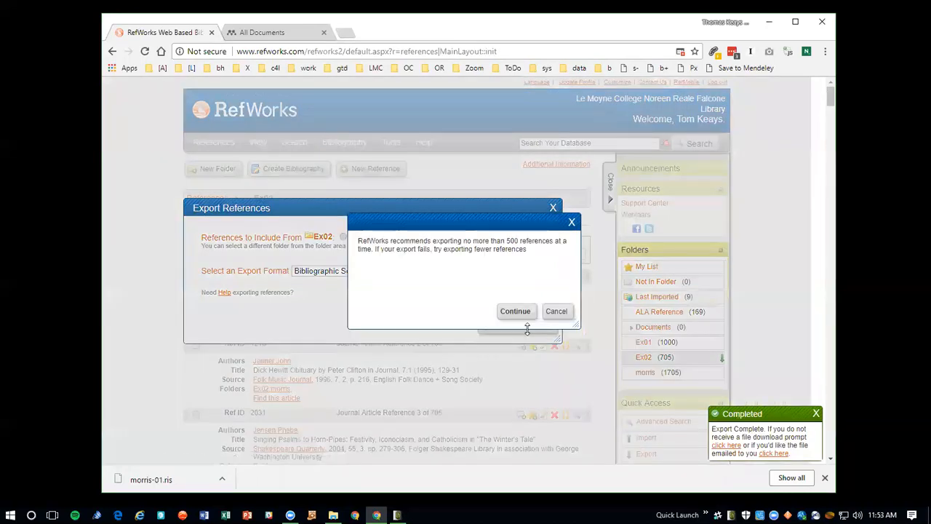
pyautogui.click(517, 311)
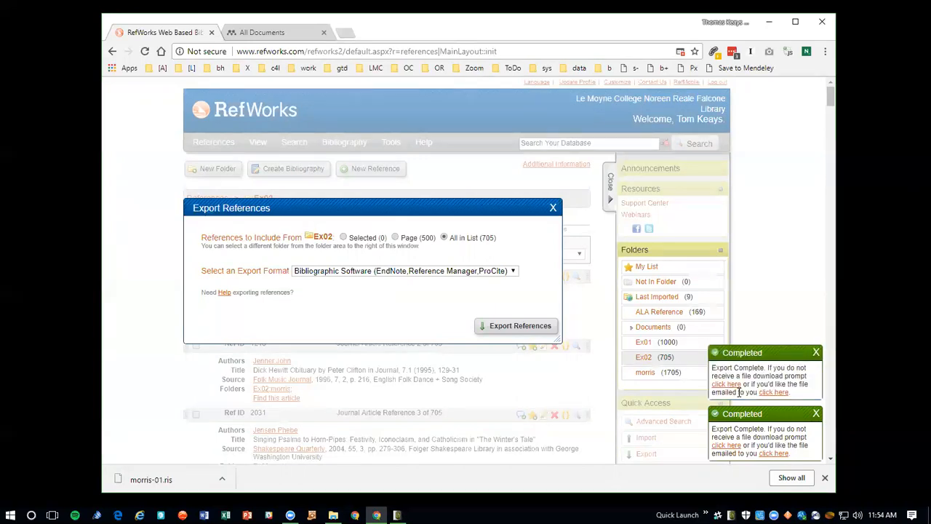
# Step: Open the exported Ex02 reference file and save it in Downloads as morris-02.ris with the All Files type
pyautogui.click(727, 385)
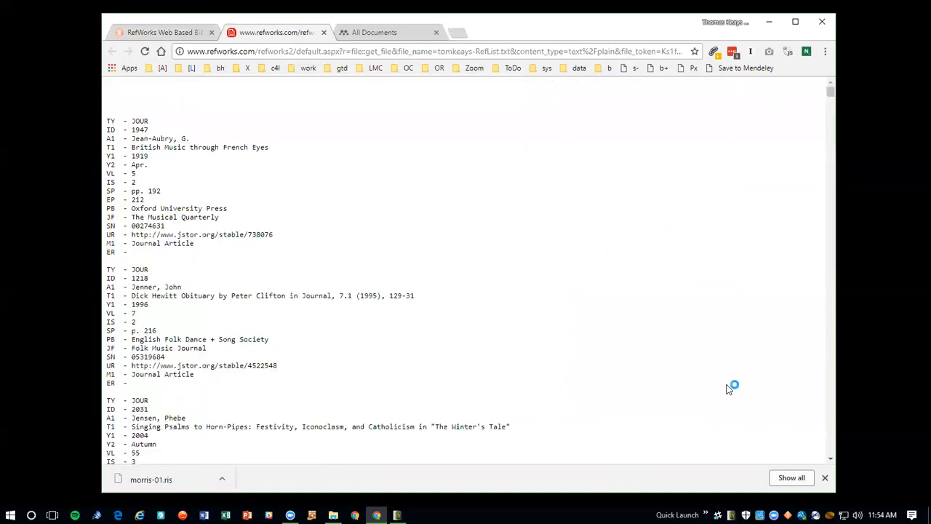
pyautogui.hotkey('ctrl', 's')
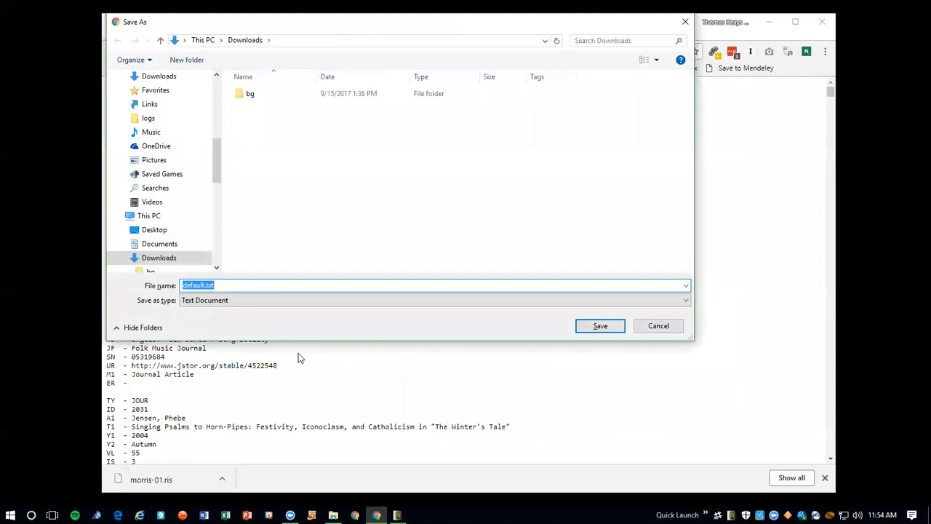
pyautogui.click(254, 303)
pyautogui.click(243, 320)
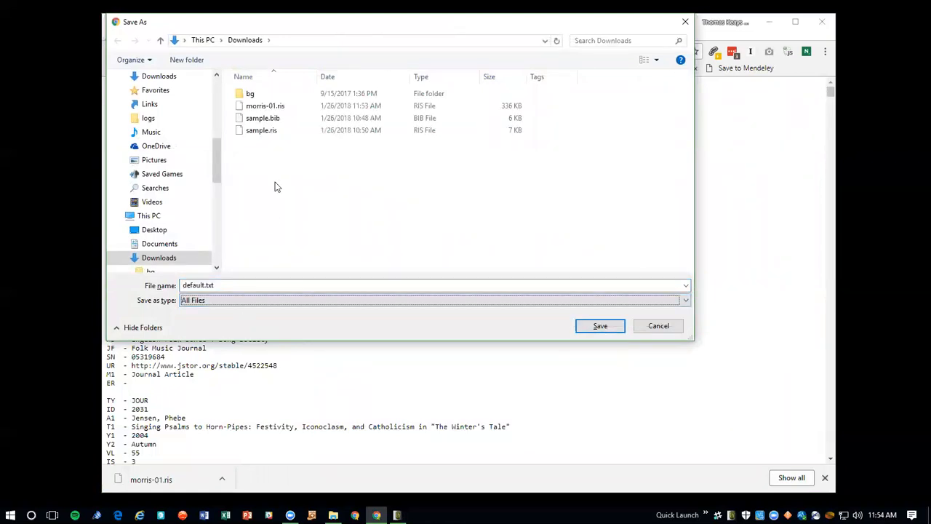
pyautogui.click(265, 106)
pyautogui.click(212, 284)
pyautogui.click(213, 285)
pyautogui.press('BackSpace')
pyautogui.write('2.ris')
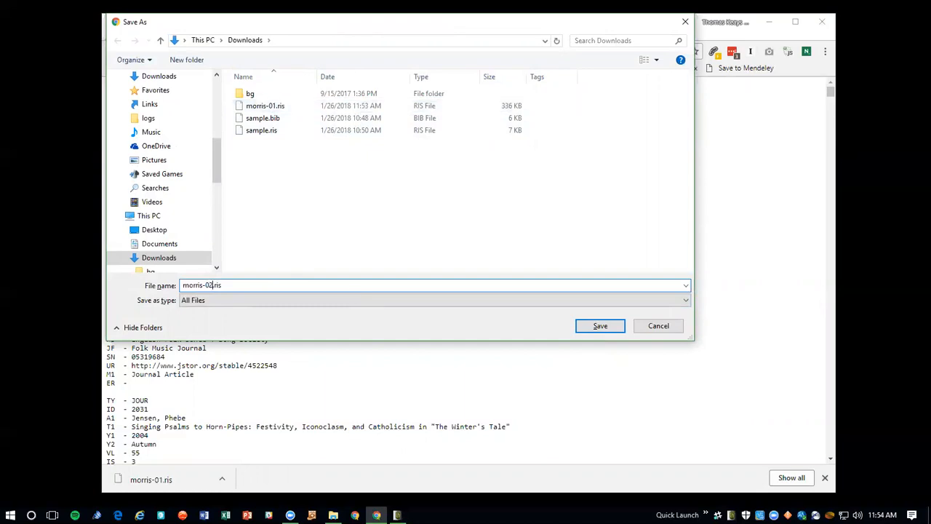
pyautogui.click(600, 326)
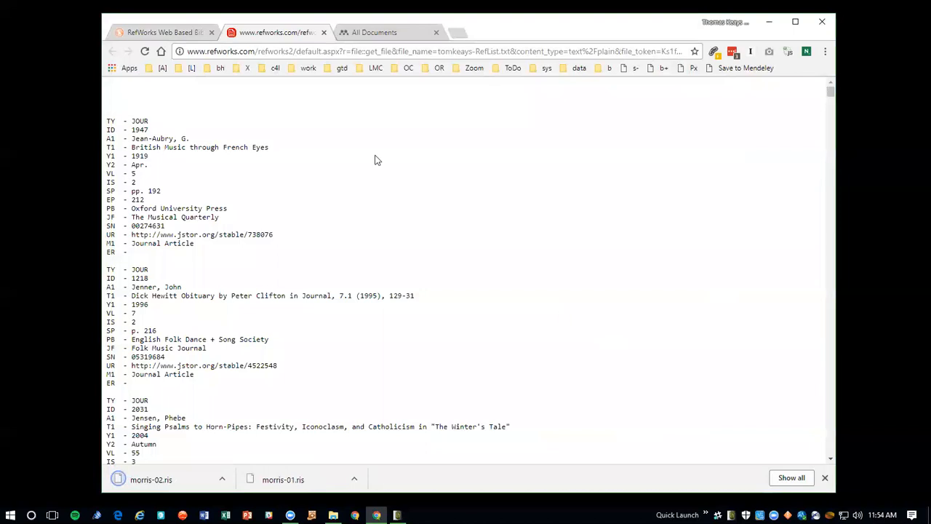
# Step: Close the exported Ex02 file and the export dialog, and switch to the Mendeley library
pyautogui.click(323, 32)
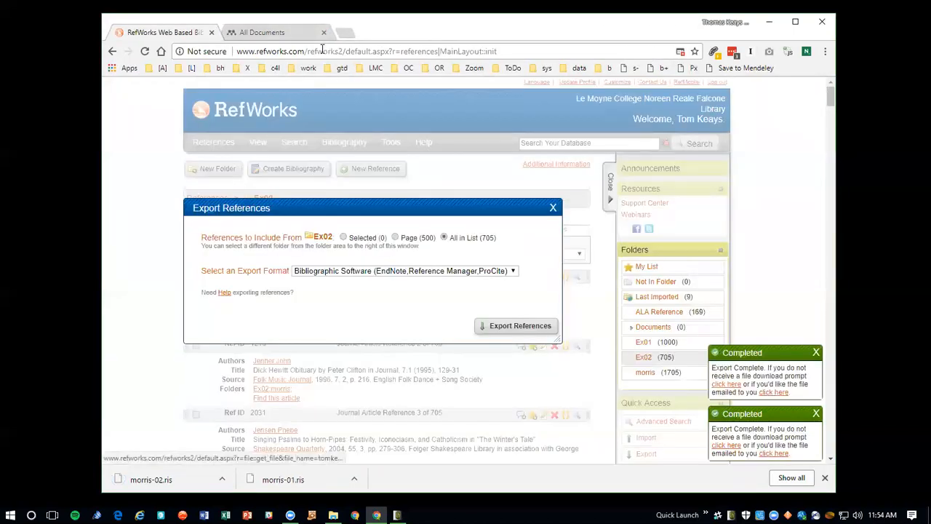
pyautogui.click(553, 208)
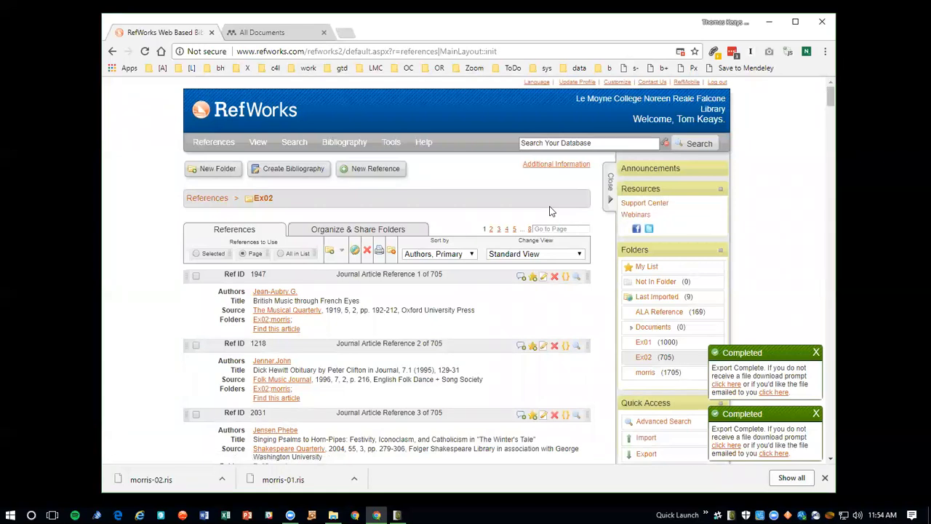
pyautogui.click(292, 36)
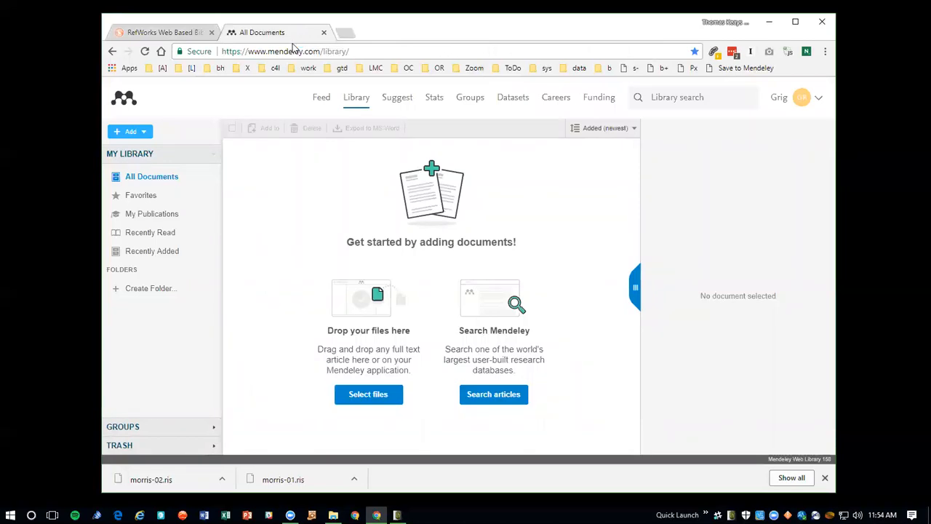
pyautogui.click(142, 135)
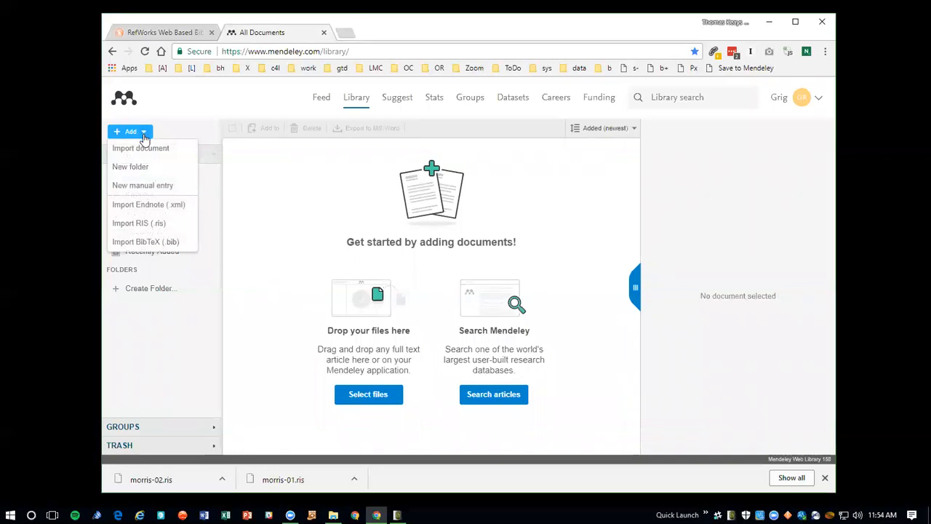
pyautogui.click(147, 243)
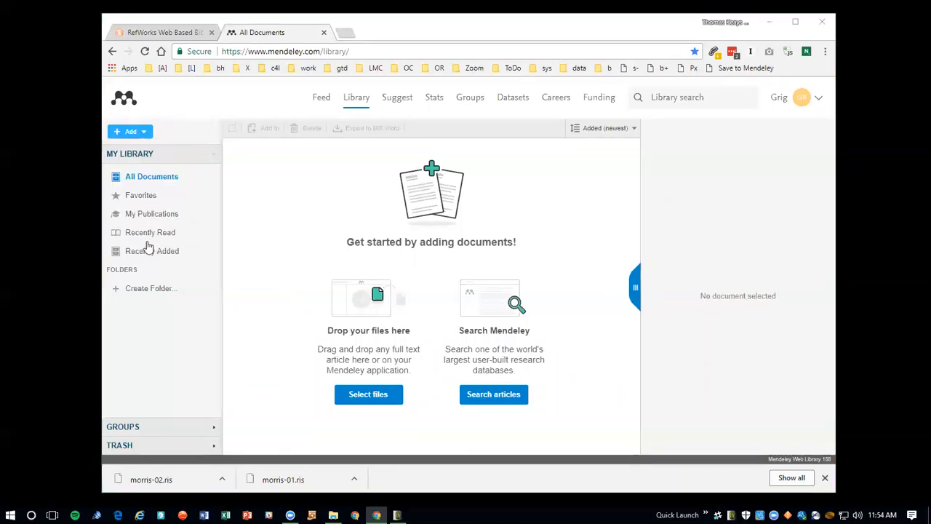
pyautogui.click(255, 133)
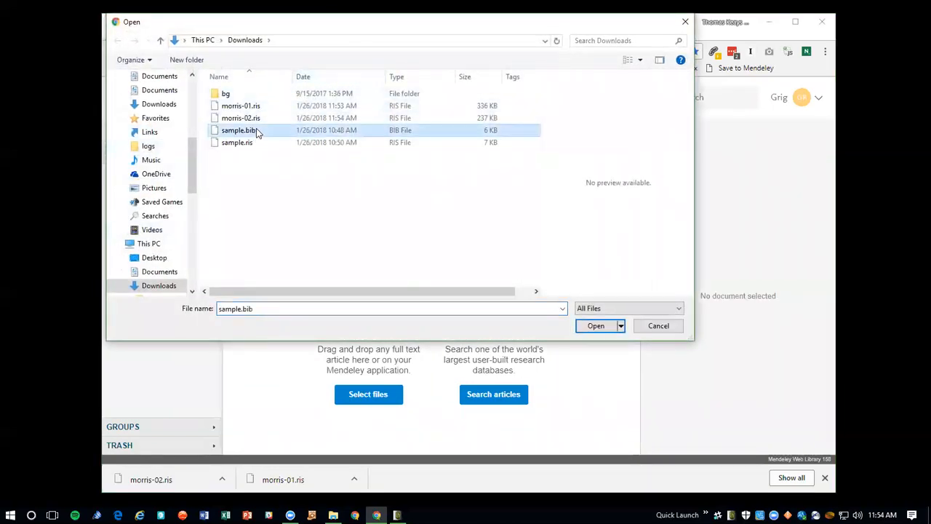
pyautogui.click(658, 326)
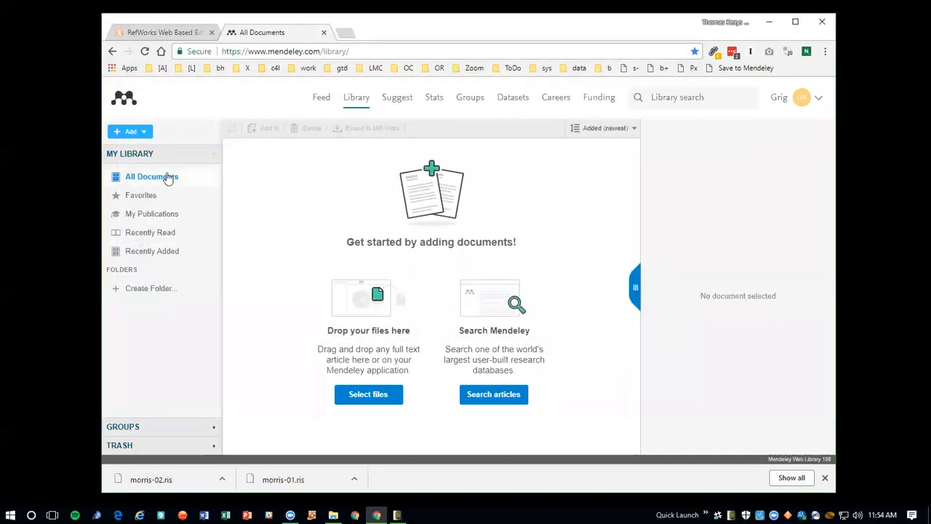
# Step: Import morris-01.ris from Downloads into the library as an RIS file, and dismiss the browser's download bar
pyautogui.click(139, 133)
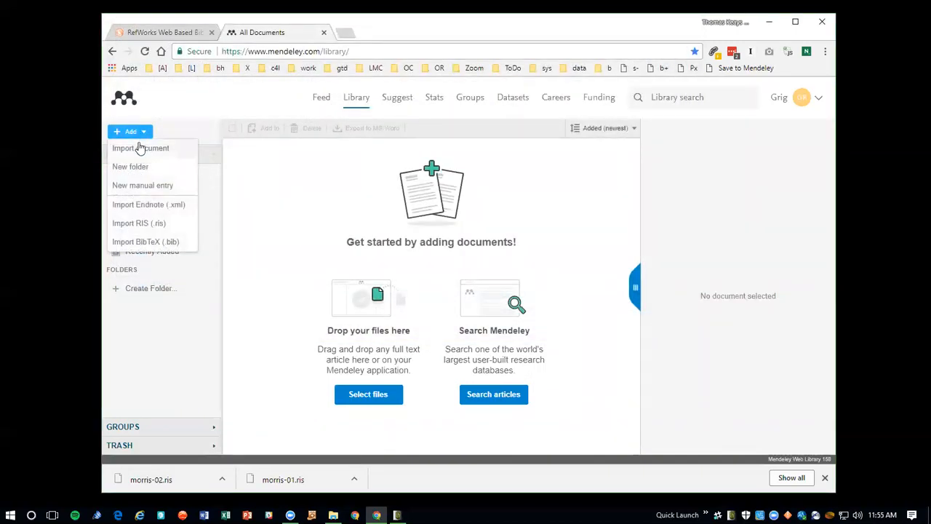
pyautogui.click(133, 225)
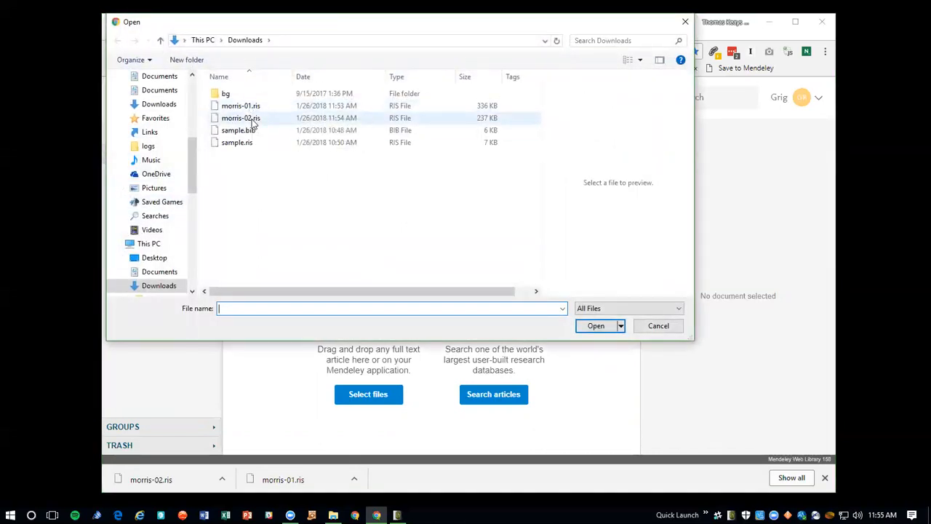
pyautogui.click(245, 106)
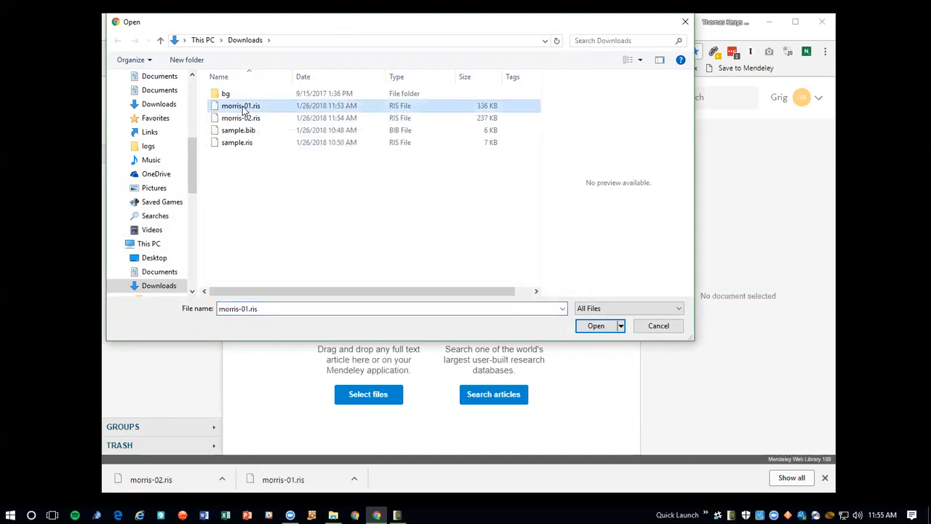
pyautogui.click(595, 326)
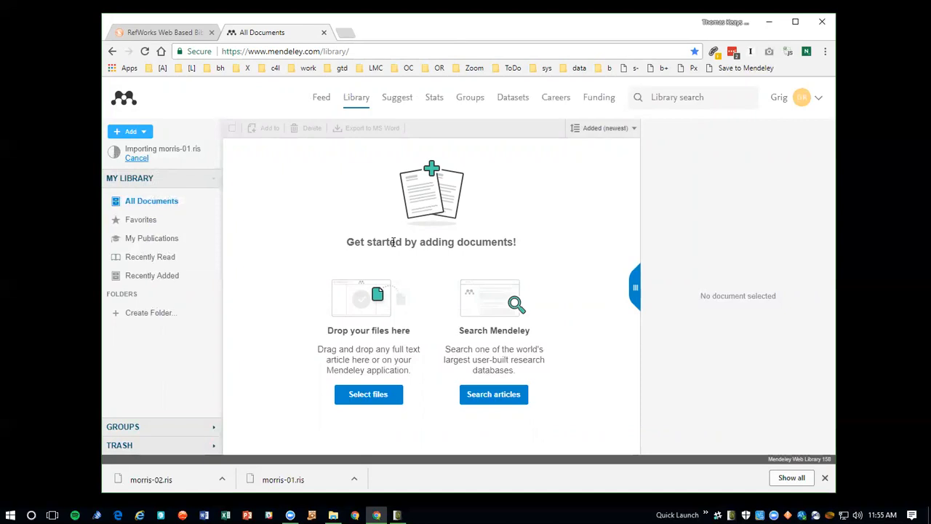
pyautogui.click(826, 479)
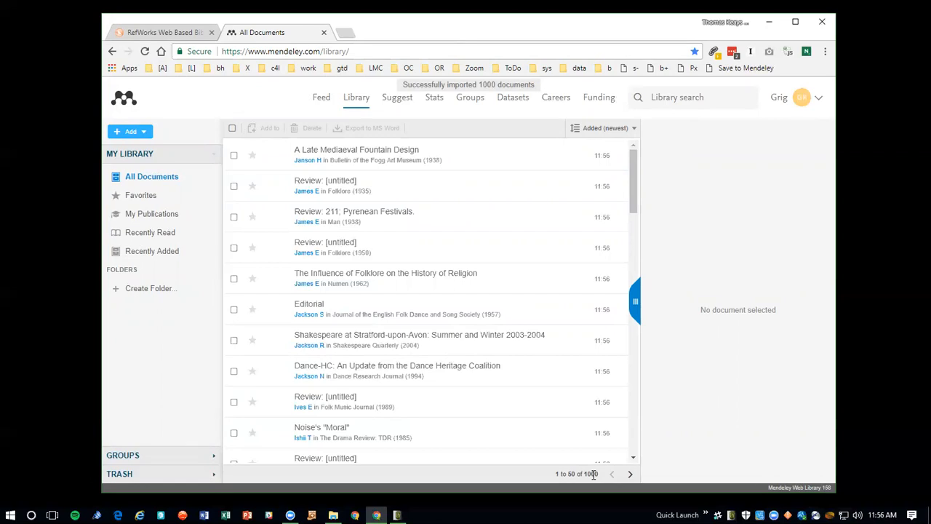
# Step: Import morris-02.ris from Downloads into the library as an RIS file
pyautogui.click(137, 133)
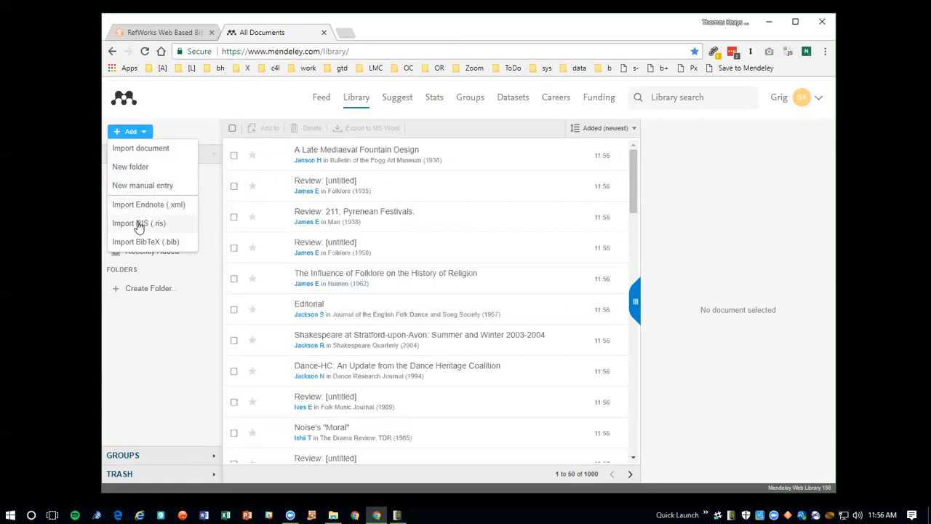
pyautogui.click(138, 223)
pyautogui.click(249, 121)
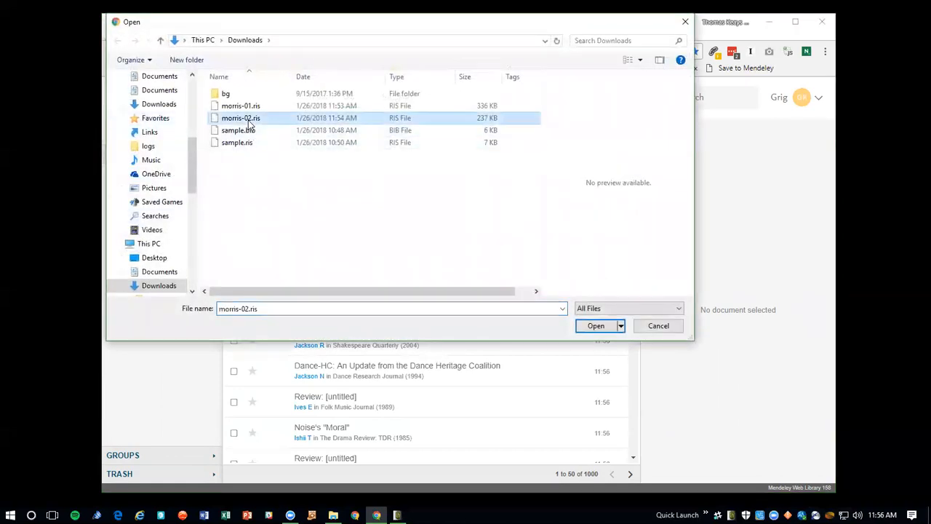
pyautogui.click(591, 326)
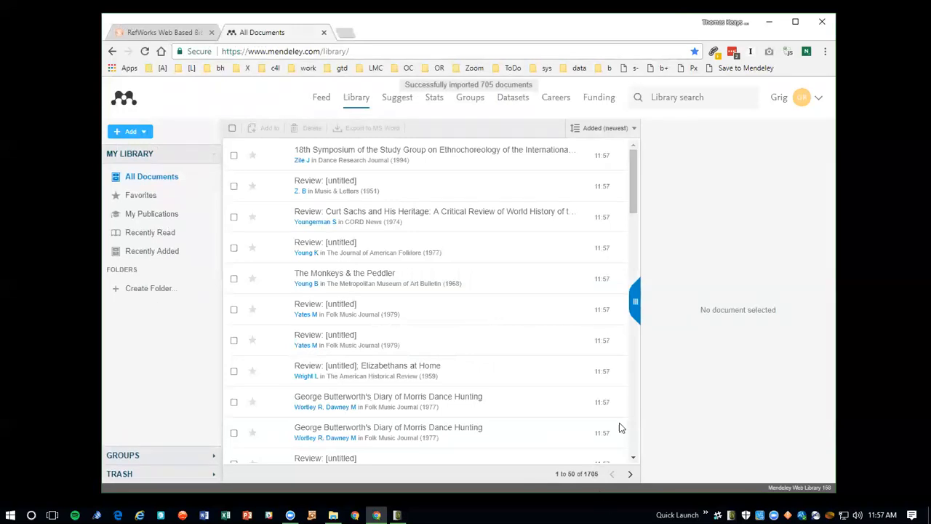
# Step: Browse the imported documents in All Documents, moving three pages ahead to entries 151 to 200
pyautogui.click(630, 474)
pyautogui.click(632, 474)
pyautogui.click(631, 475)
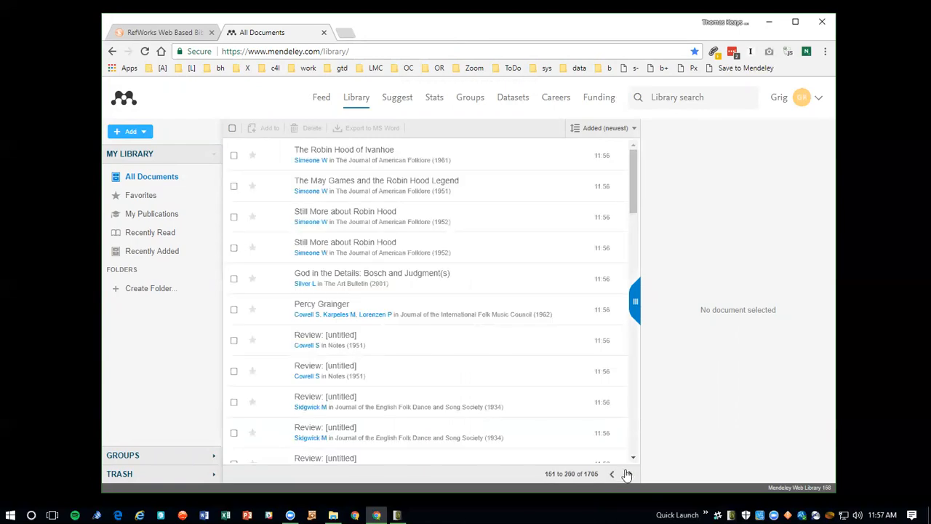
# Step: Check the Ex02 folder in RefWorks, and return to Mendeley to view the details of "The May Games and the Robin Hood Legend"
pyautogui.click(168, 34)
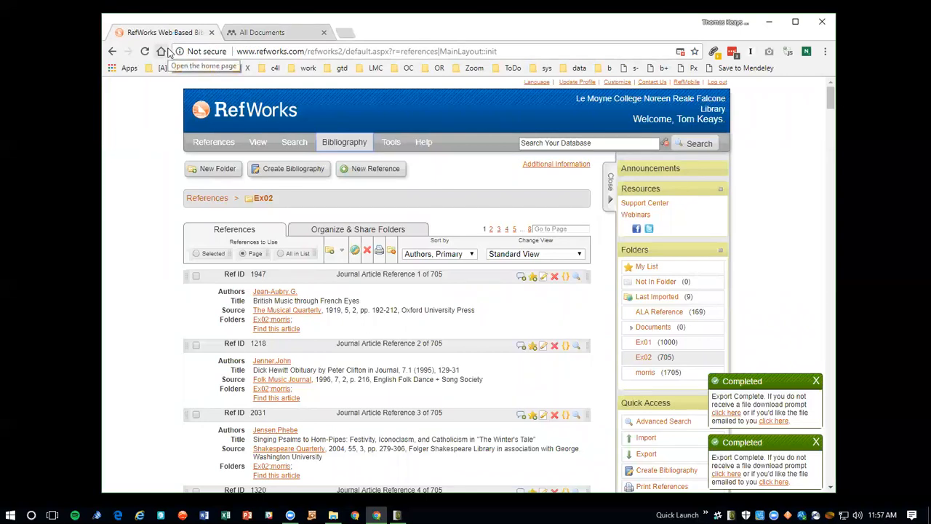
pyautogui.click(273, 33)
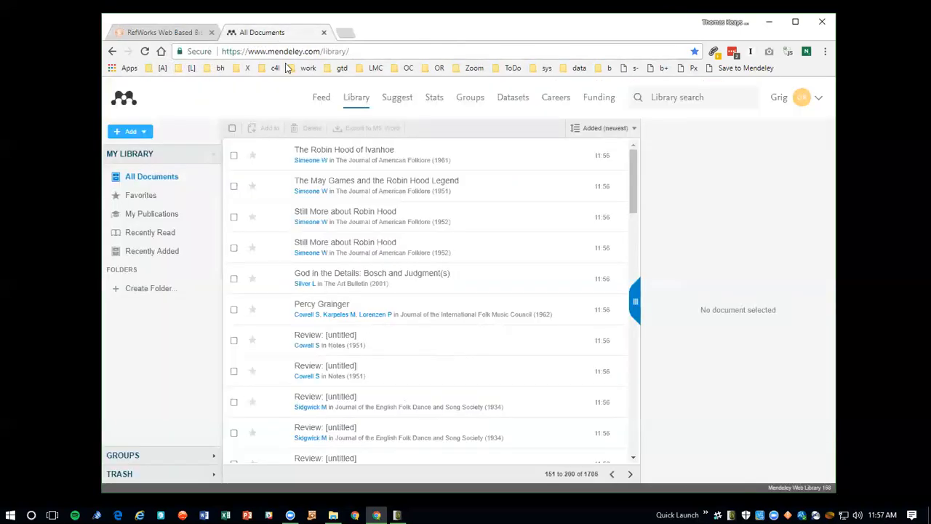
pyautogui.click(384, 191)
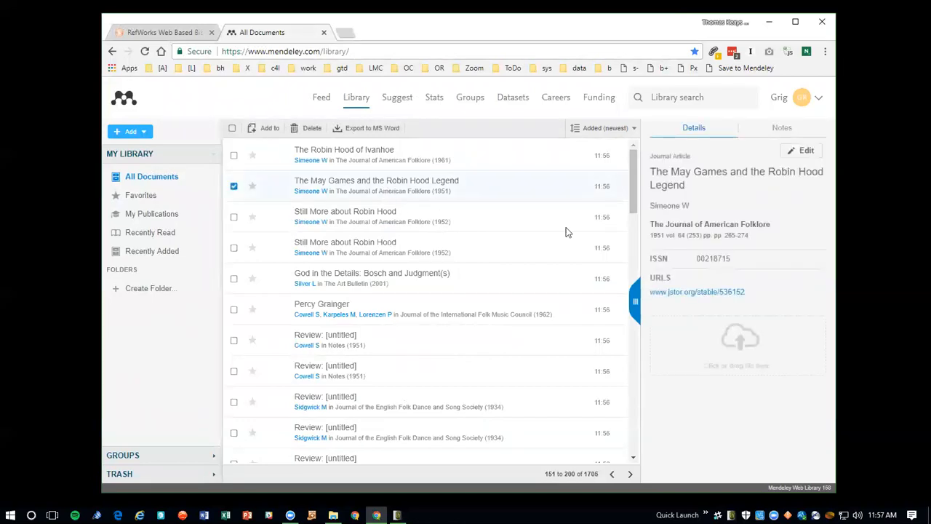